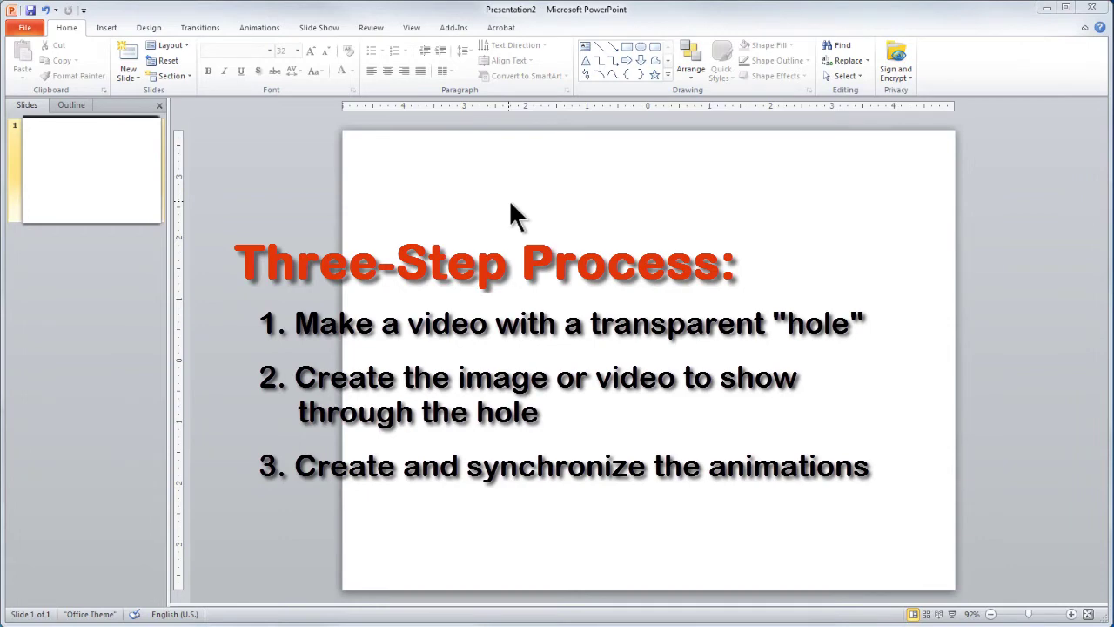
- Insert the magnify-glass-sq.png picture onto the slide
click(105, 28)
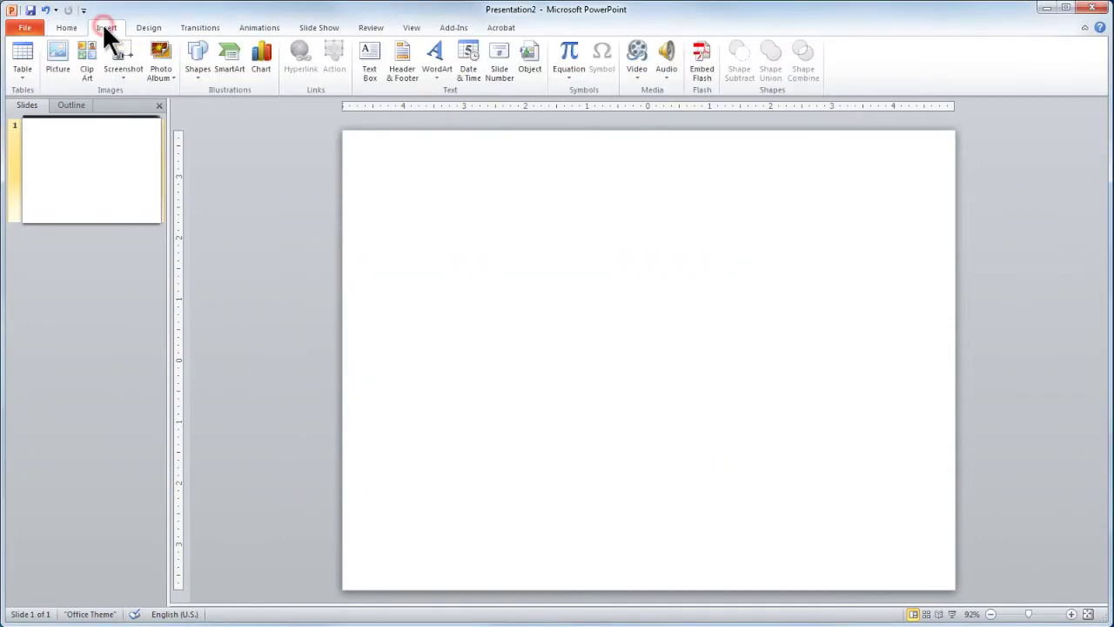
click(54, 62)
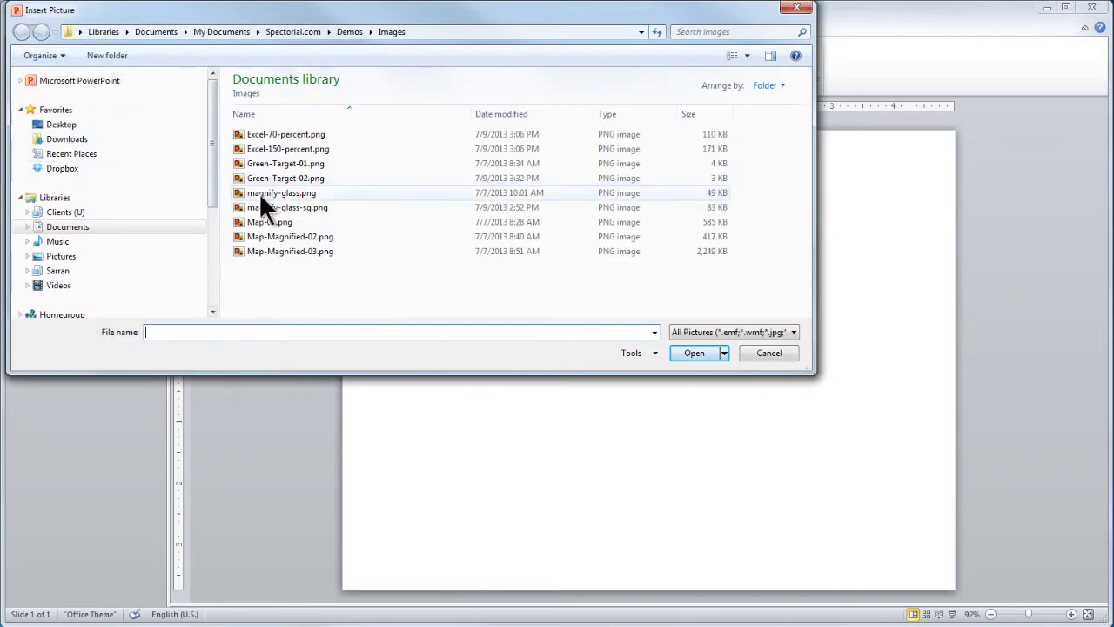
click(281, 209)
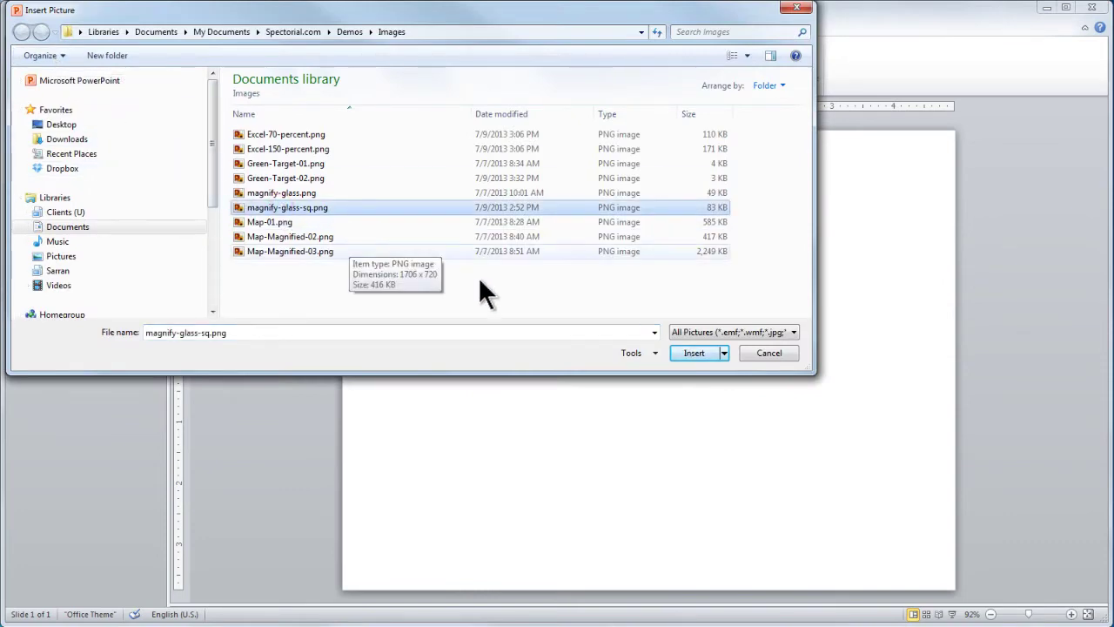
click(694, 354)
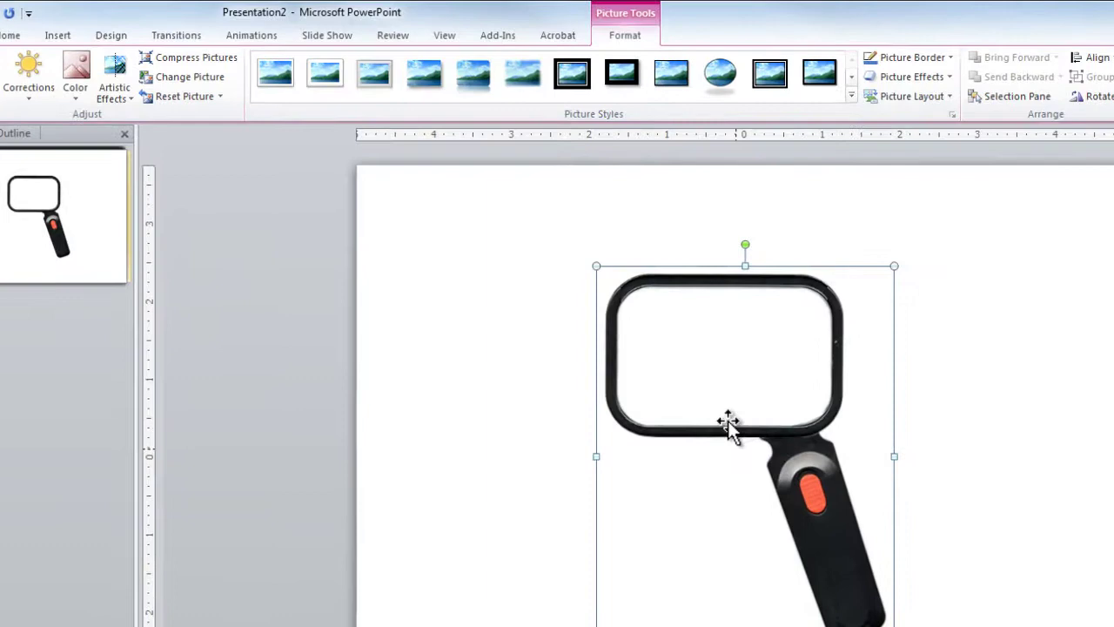
- Draw a rounded rectangle over the magnifier's lens, adjusting its corners and height to fit
click(50, 37)
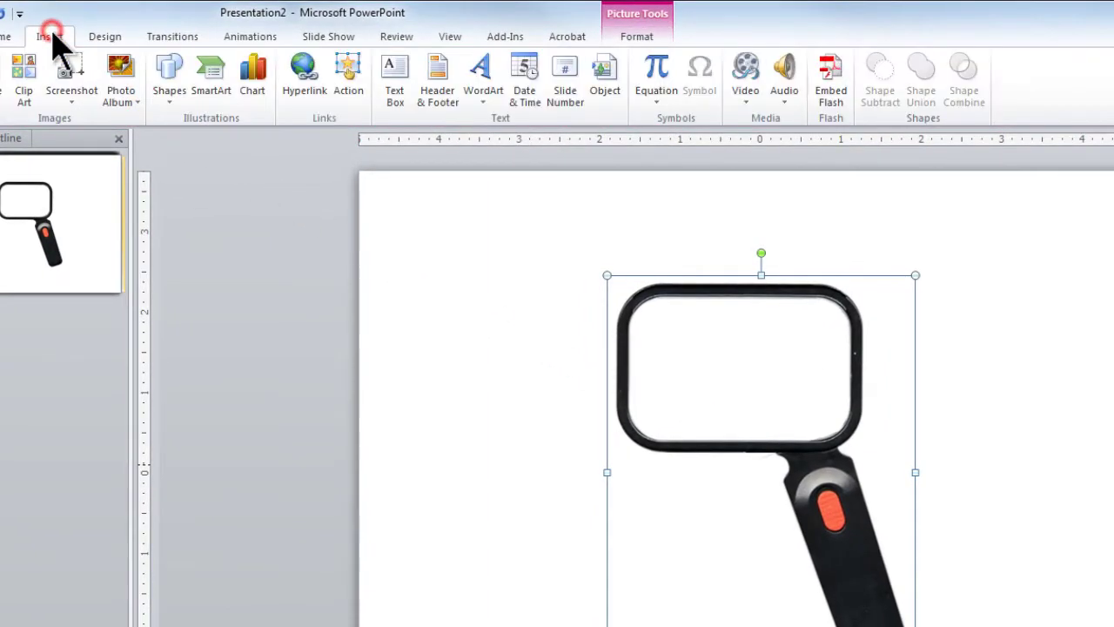
click(170, 102)
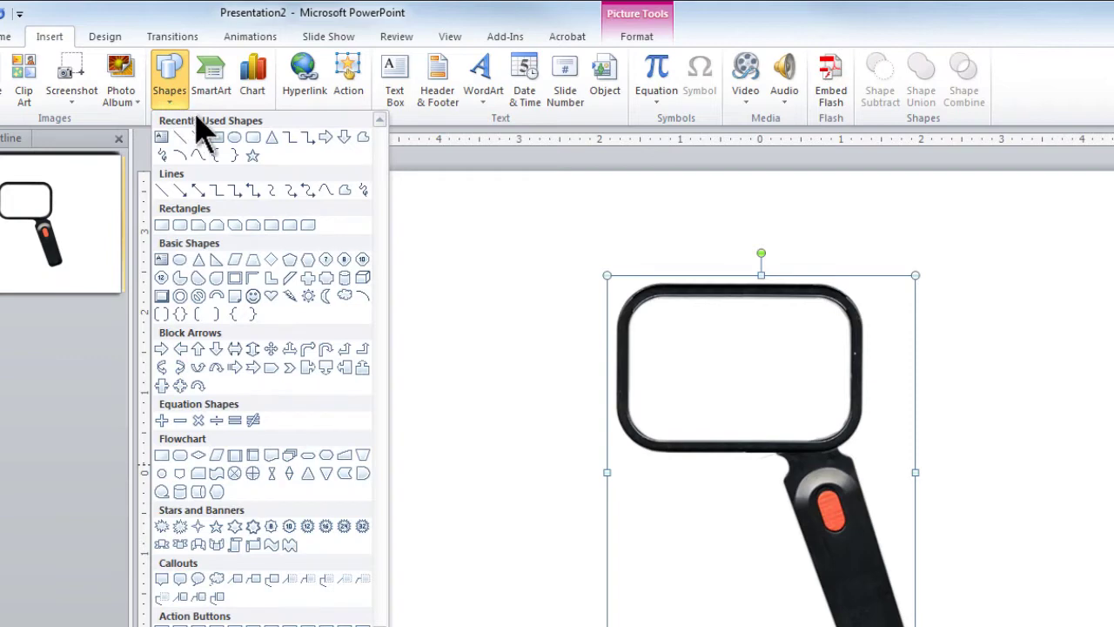
click(252, 138)
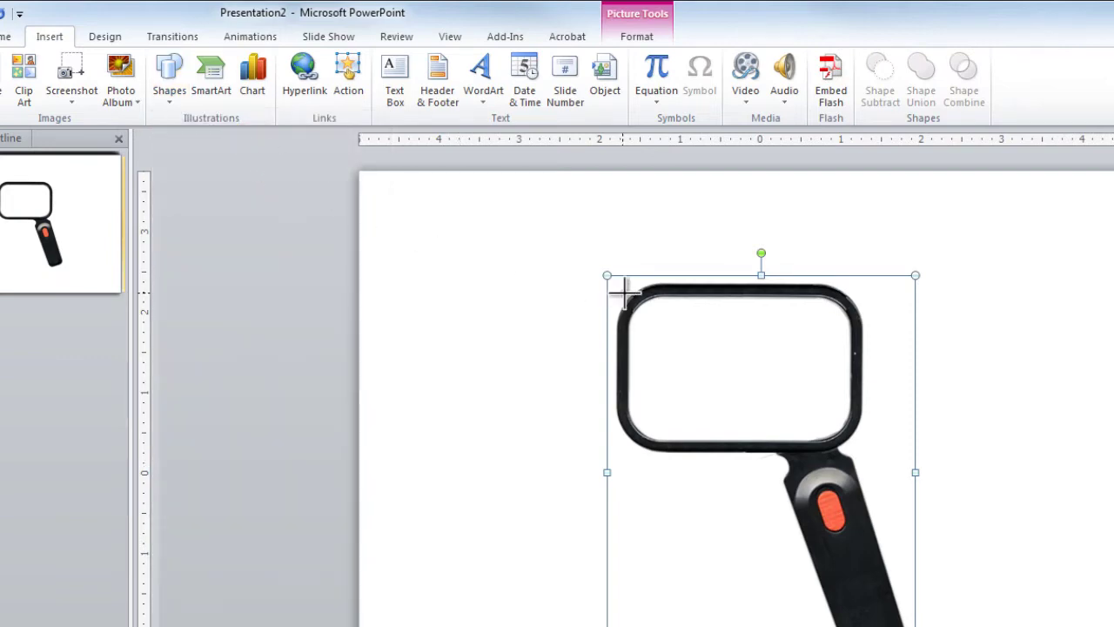
mouse_move(623, 294)
mouse_down()
mouse_move(801, 430)
mouse_move(830, 444)
mouse_move(855, 439)
mouse_up()
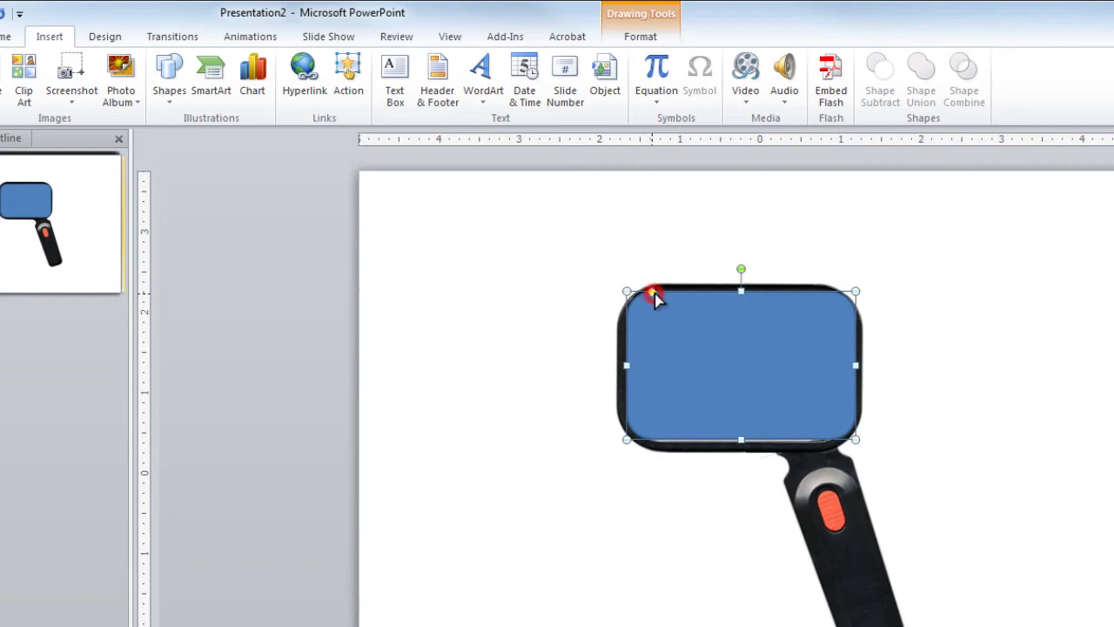
drag(654, 293, 672, 301)
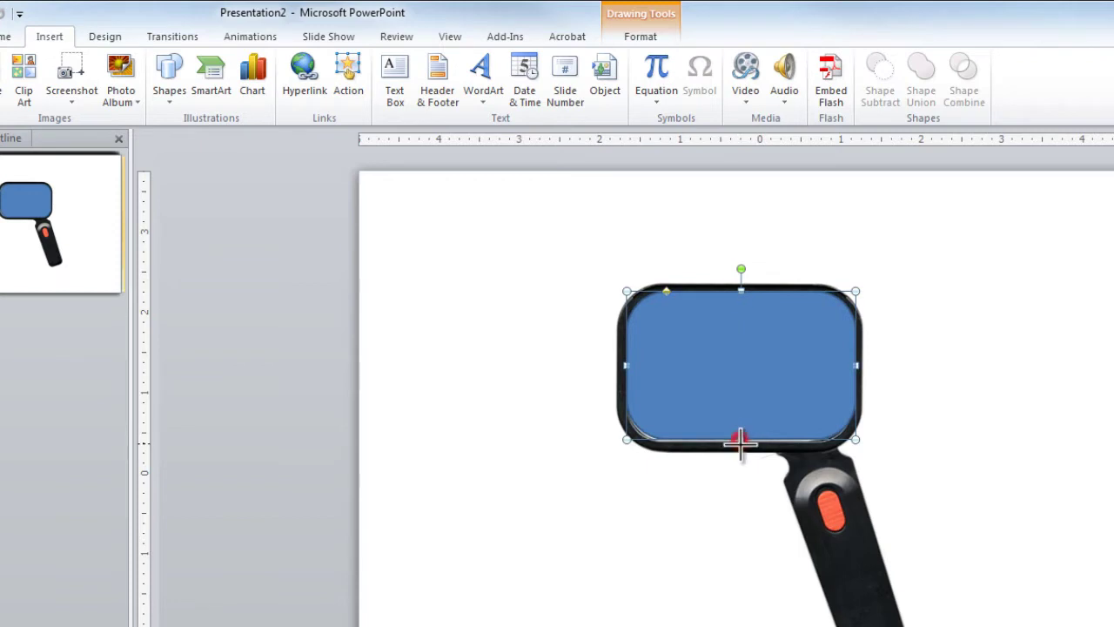
drag(740, 439, 740, 445)
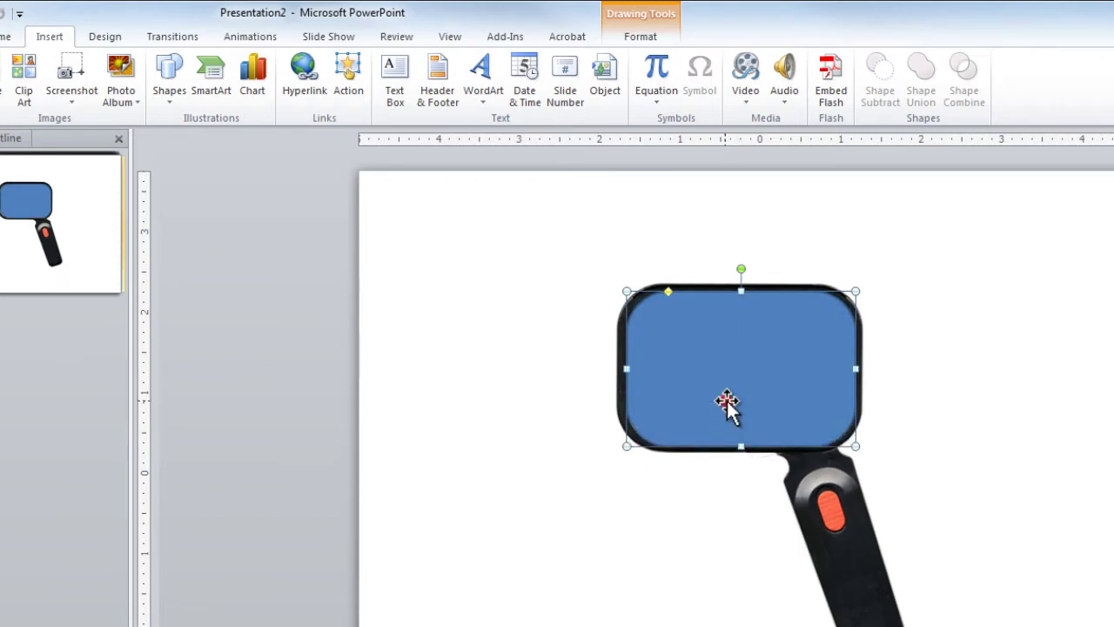
- Give the lens rectangle a light green fill and no outline
double_click(727, 402)
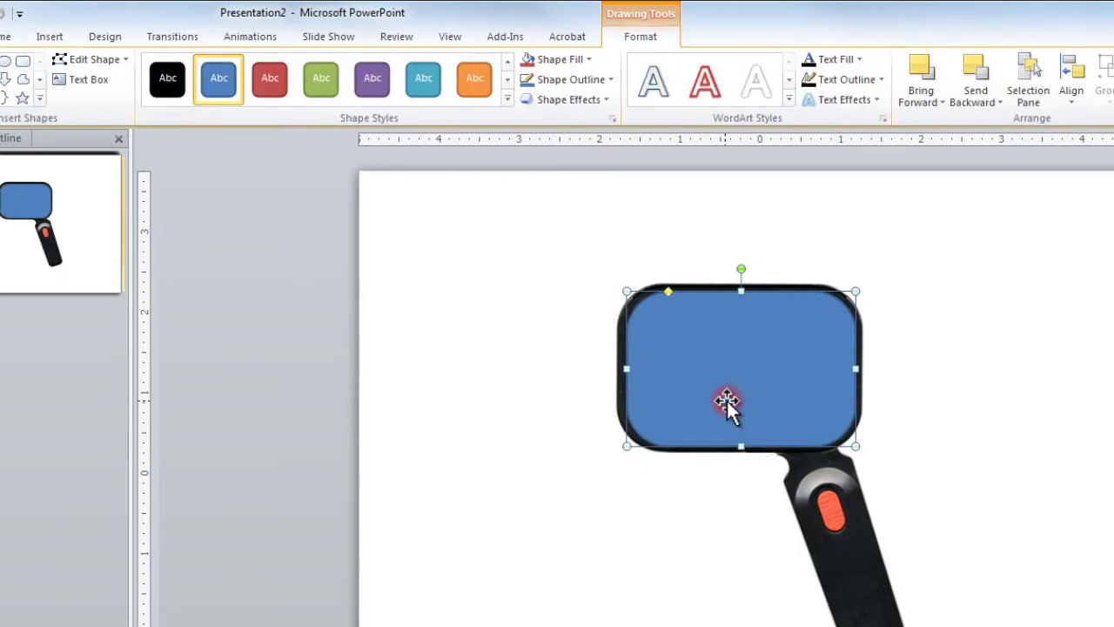
click(561, 60)
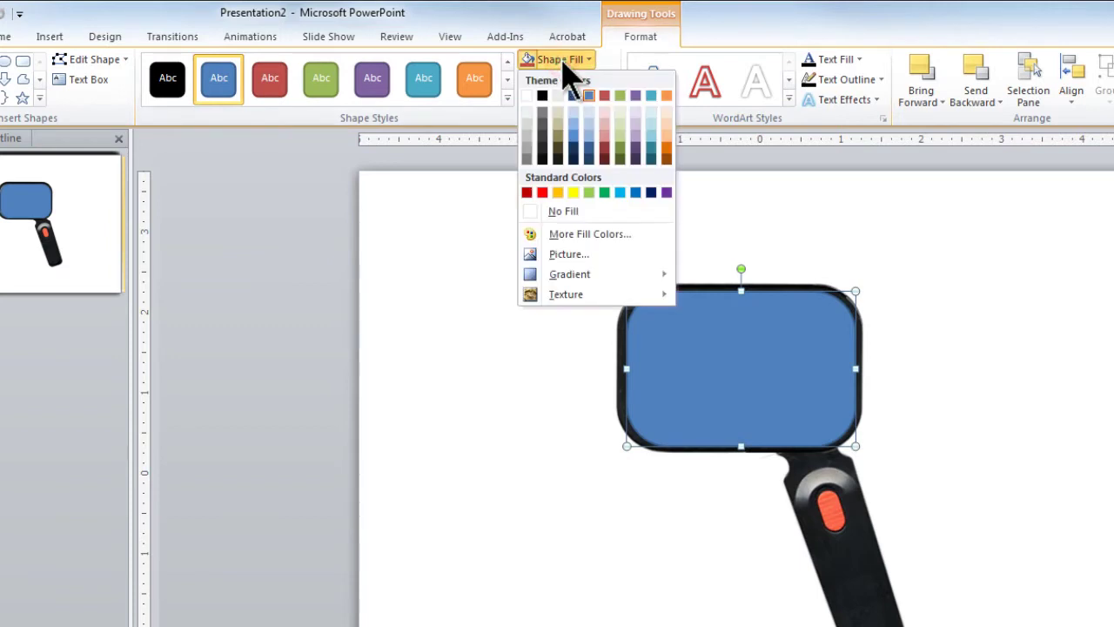
click(590, 192)
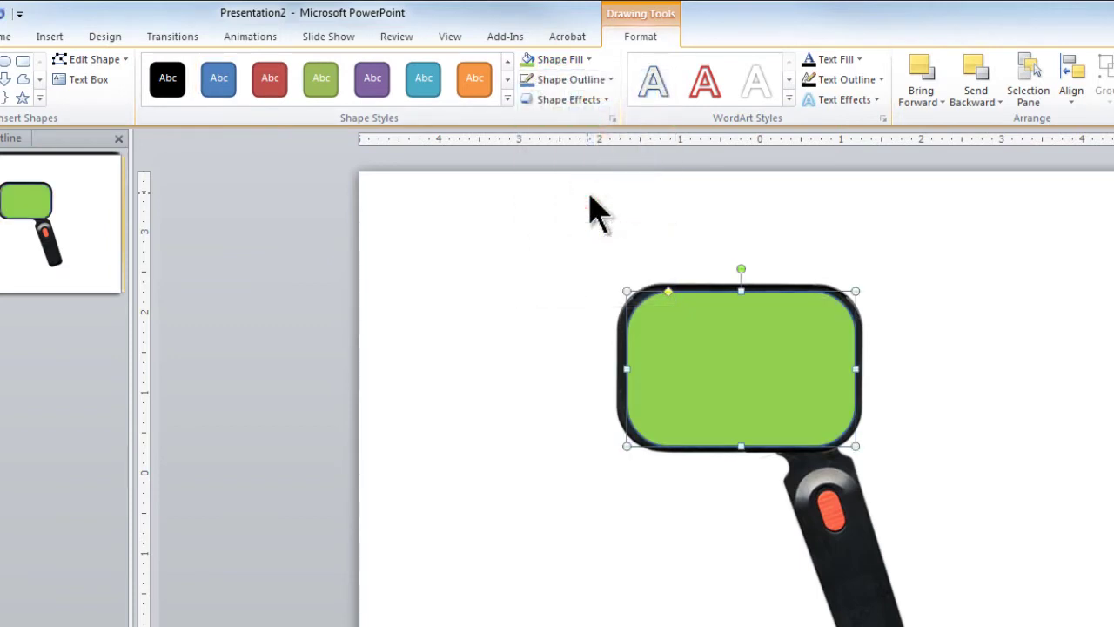
click(568, 81)
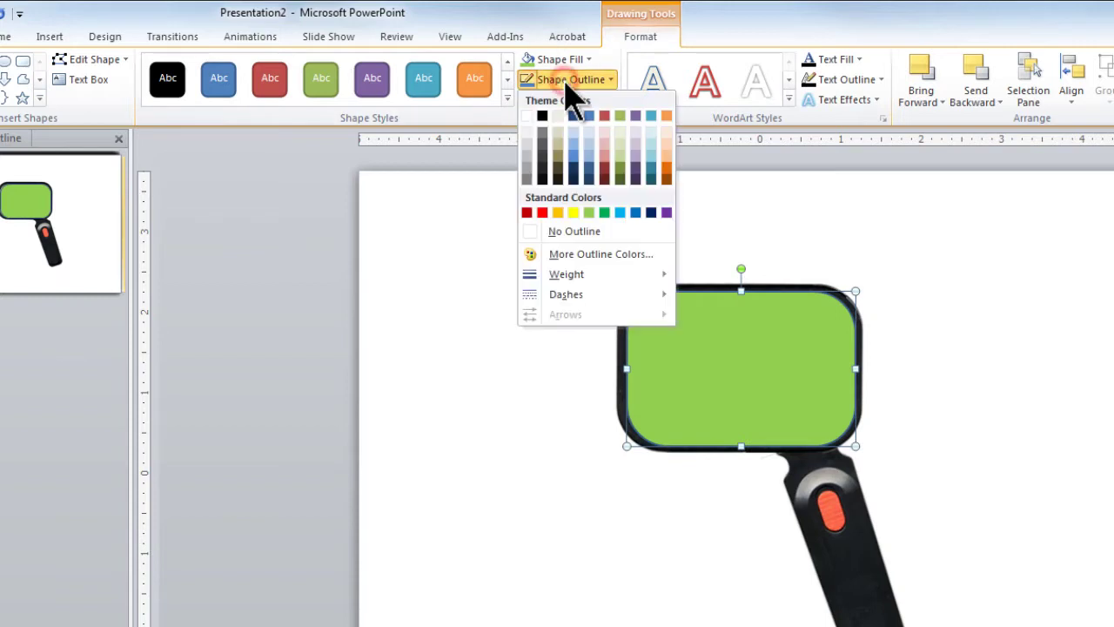
click(578, 234)
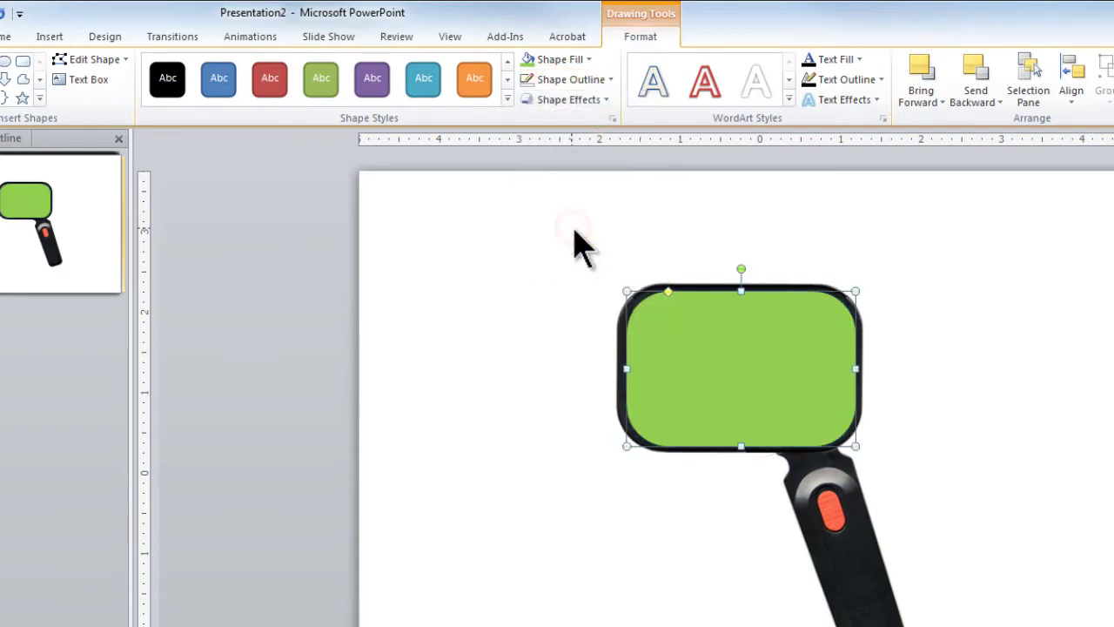
- Save the green shape as a picture named Green-Mask
right_click(693, 339)
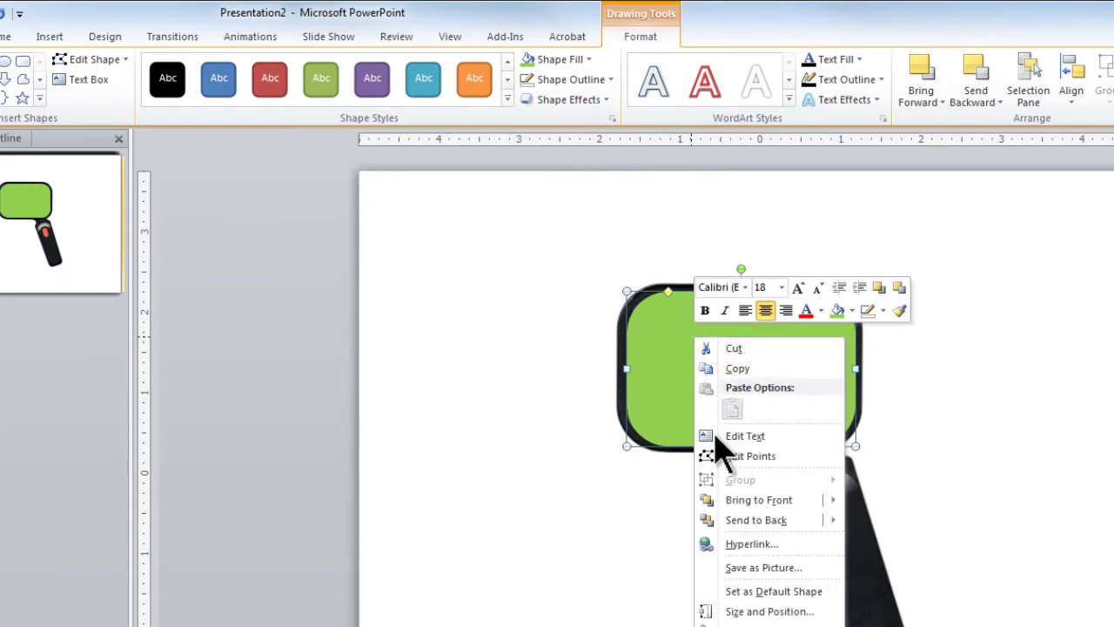
click(758, 568)
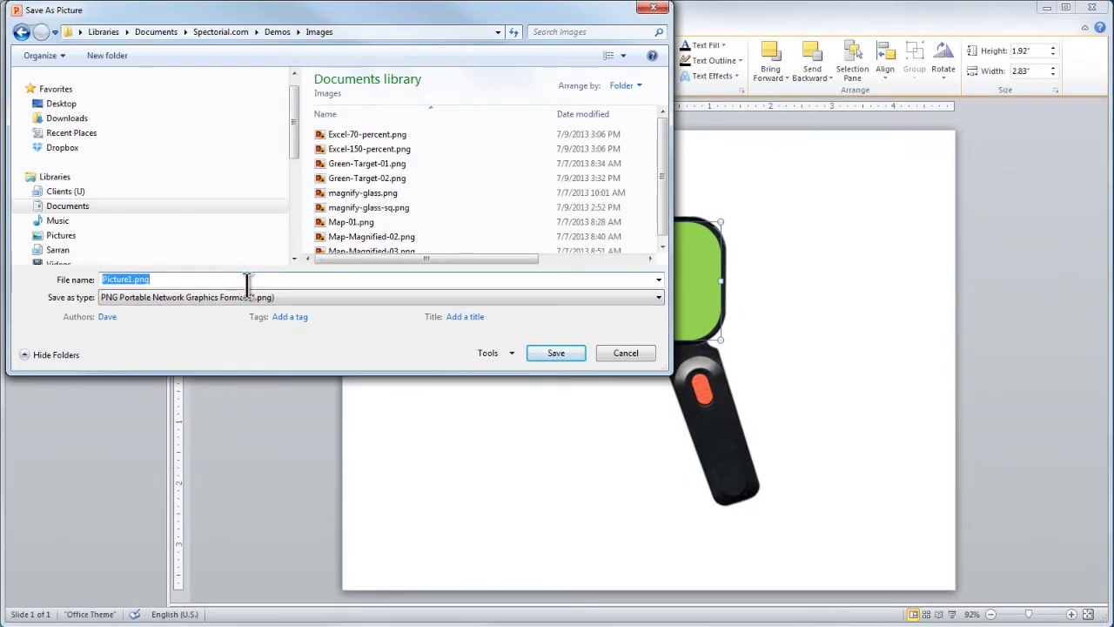
text(Green-Mask)
click(557, 352)
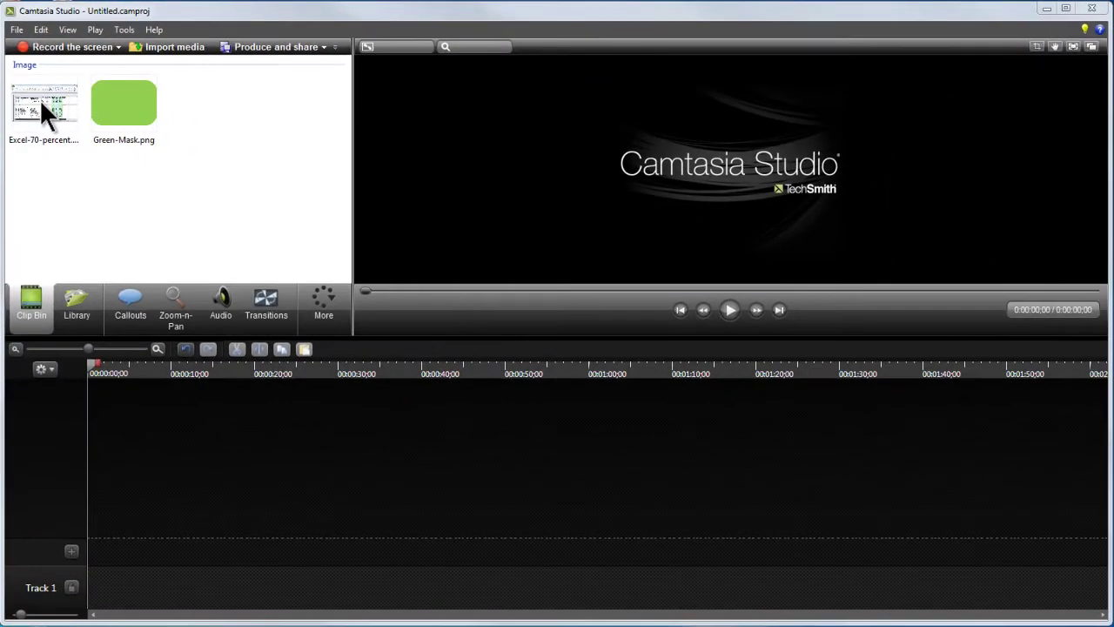
- Place Excel-70-percent.png on Track 1 and set the editing dimensions to 1280 x 720
drag(48, 120, 103, 316)
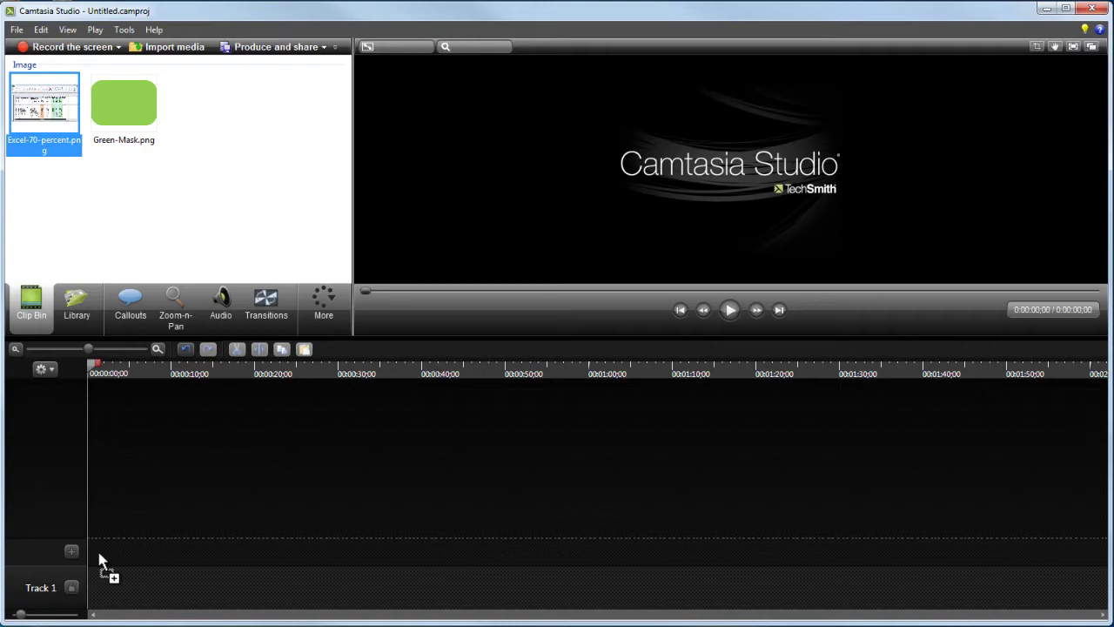
drag(100, 594, 100, 594)
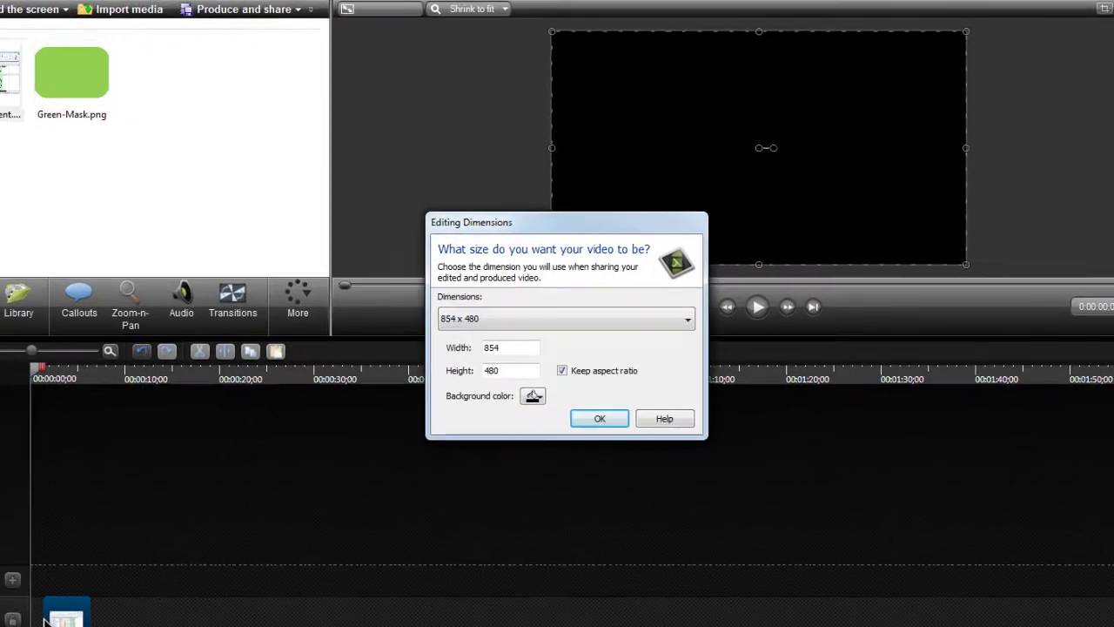
click(488, 316)
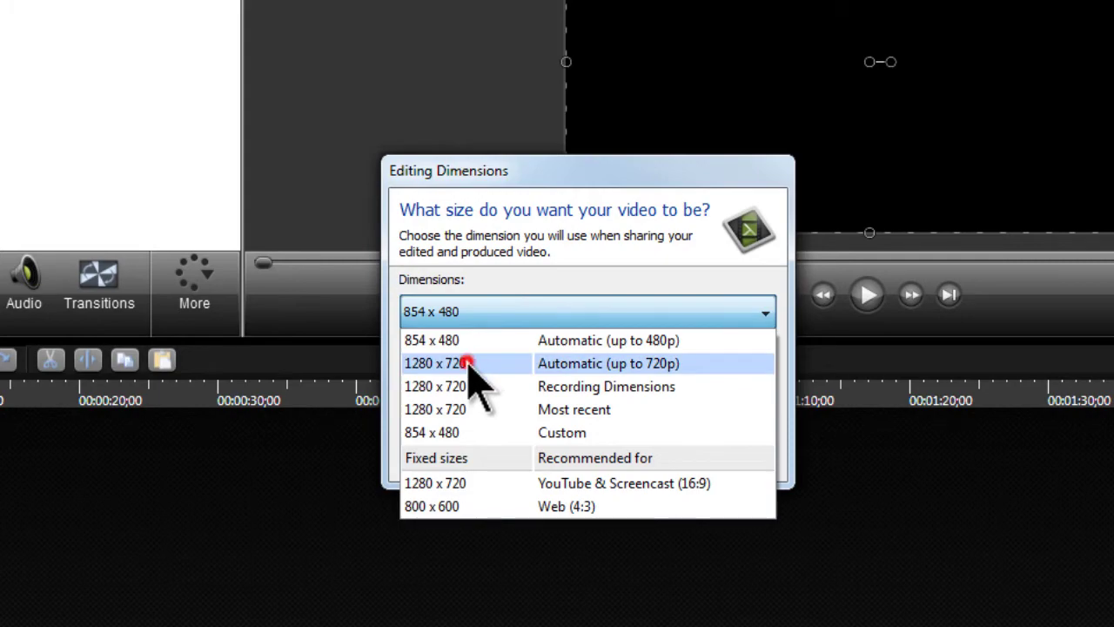
click(468, 363)
click(636, 458)
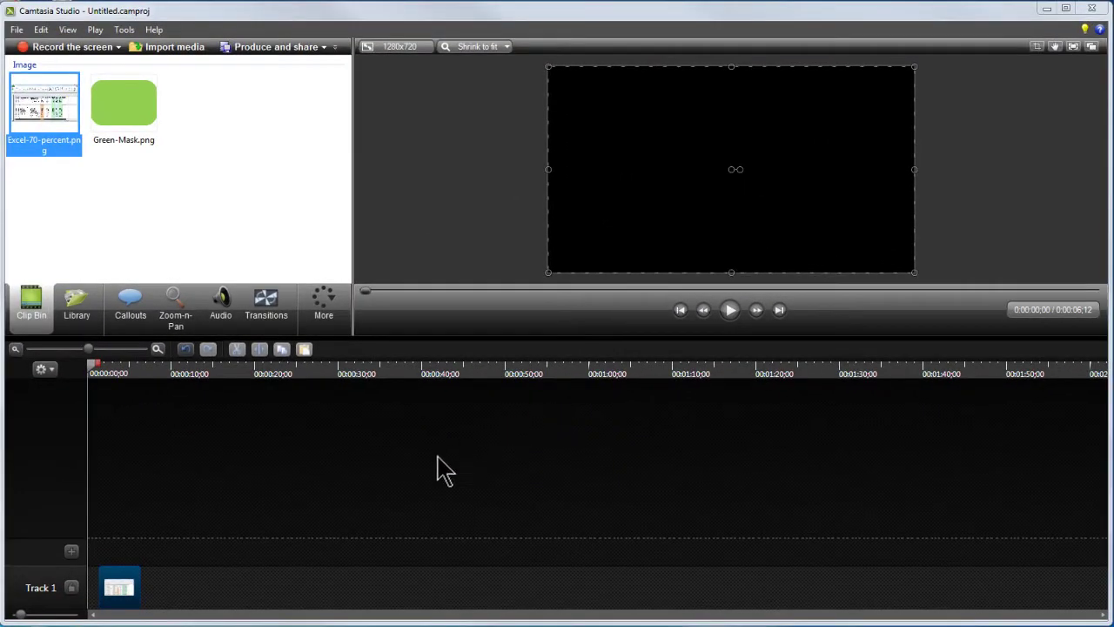
- Position the Excel clip on Track 1 and add Green-Mask.png to a new Track 2
click(125, 590)
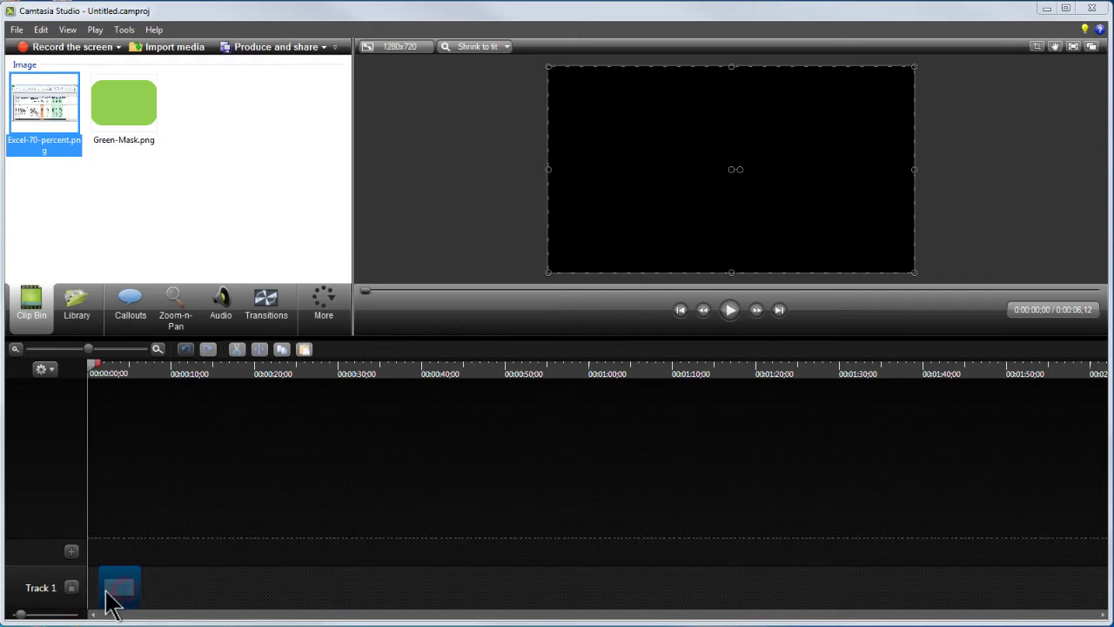
drag(107, 593, 170, 576)
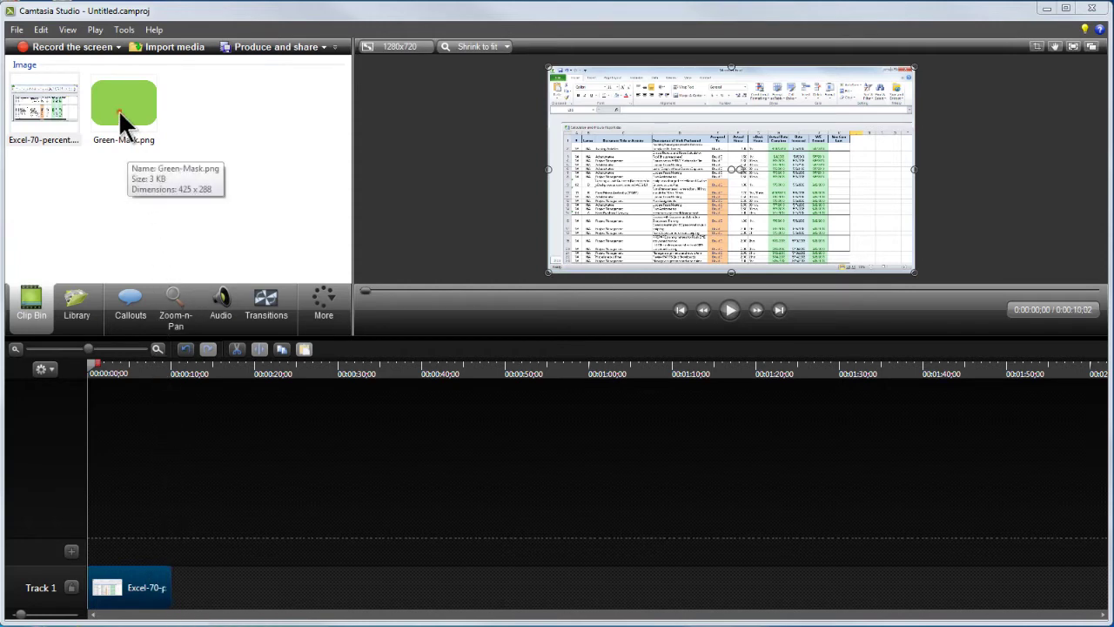
drag(118, 110, 112, 502)
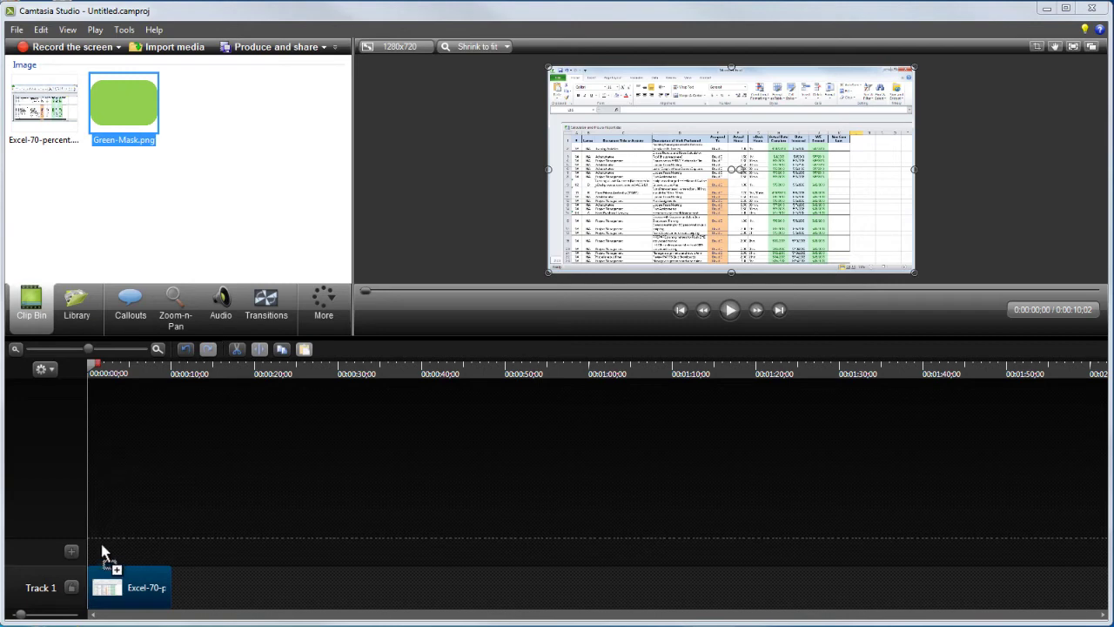
mouse_move(100, 564)
mouse_down()
mouse_move(149, 532)
mouse_move(171, 533)
mouse_up()
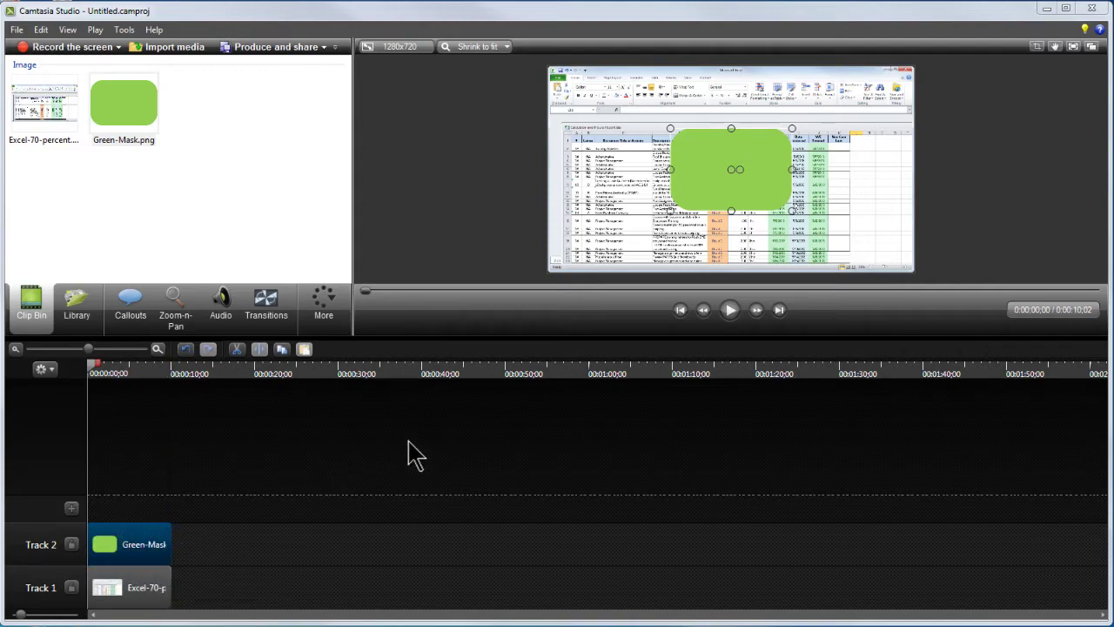
- Shrink the green mask and position it over the spreadsheet's top-left corner
drag(531, 344, 533, 461)
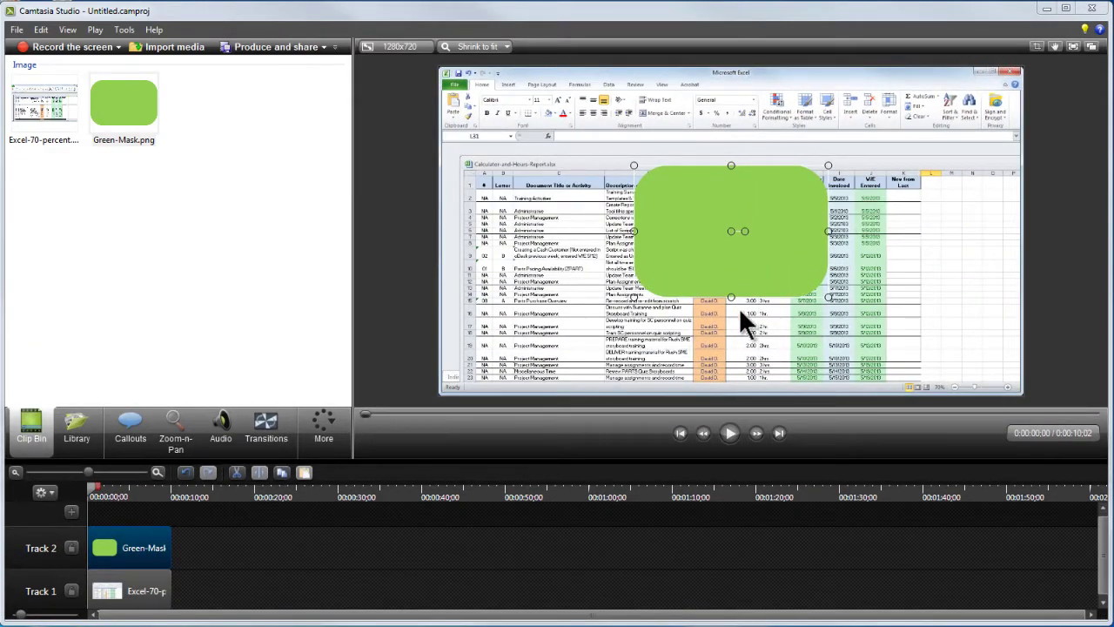
drag(828, 297, 776, 263)
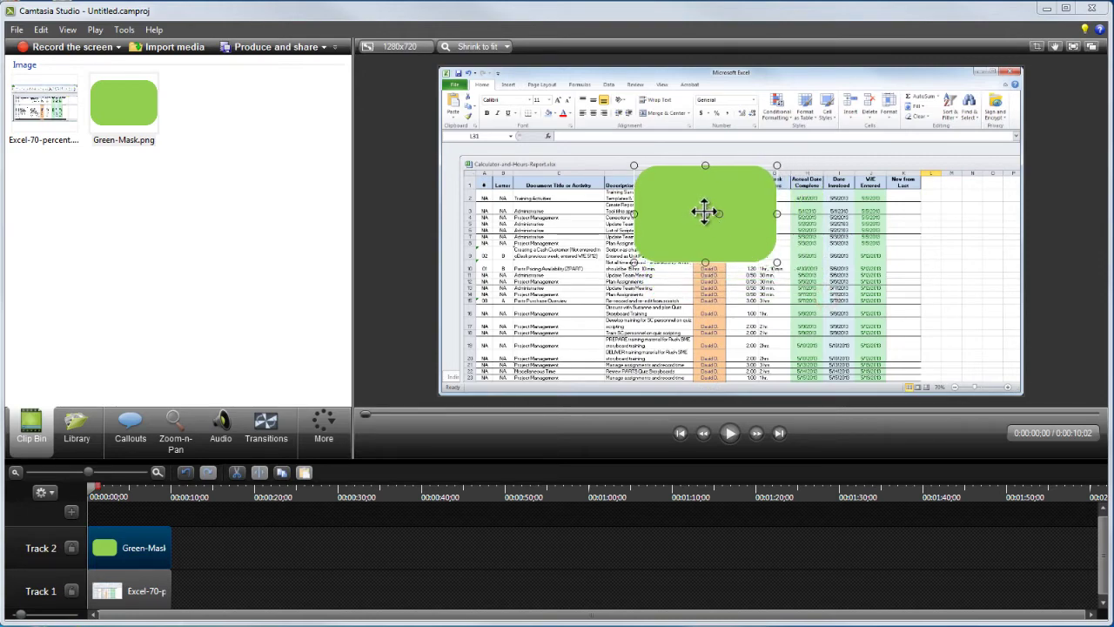
drag(704, 211, 517, 183)
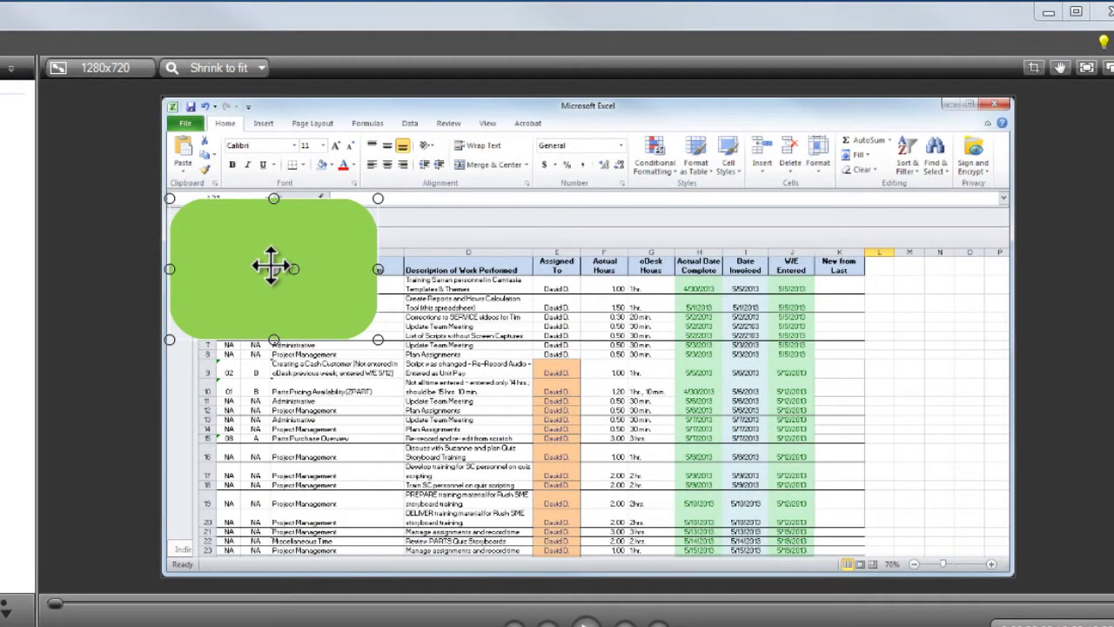
drag(271, 266, 270, 259)
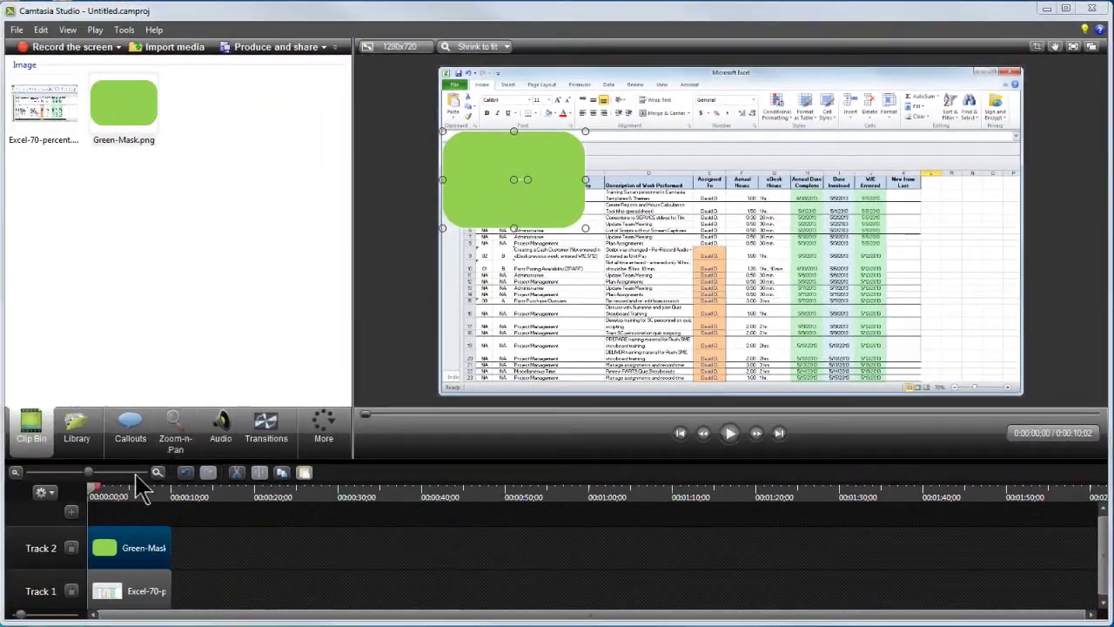
drag(94, 492, 167, 502)
- Add an animation to the green mask clip at 0:09;24 via Visual Properties
drag(90, 473, 125, 476)
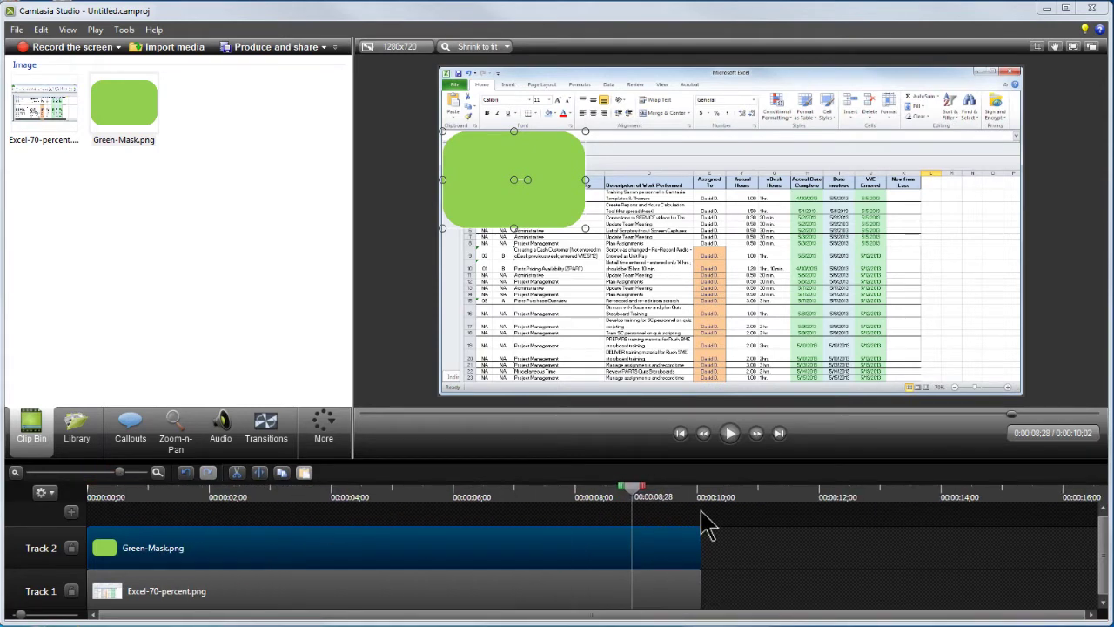
drag(640, 501, 688, 502)
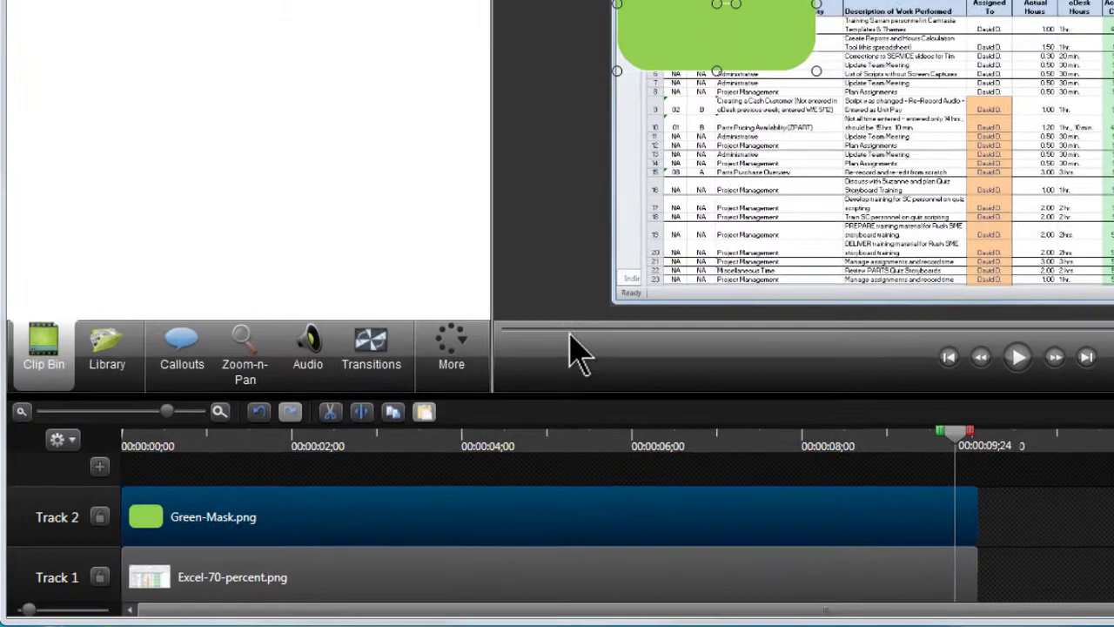
click(435, 349)
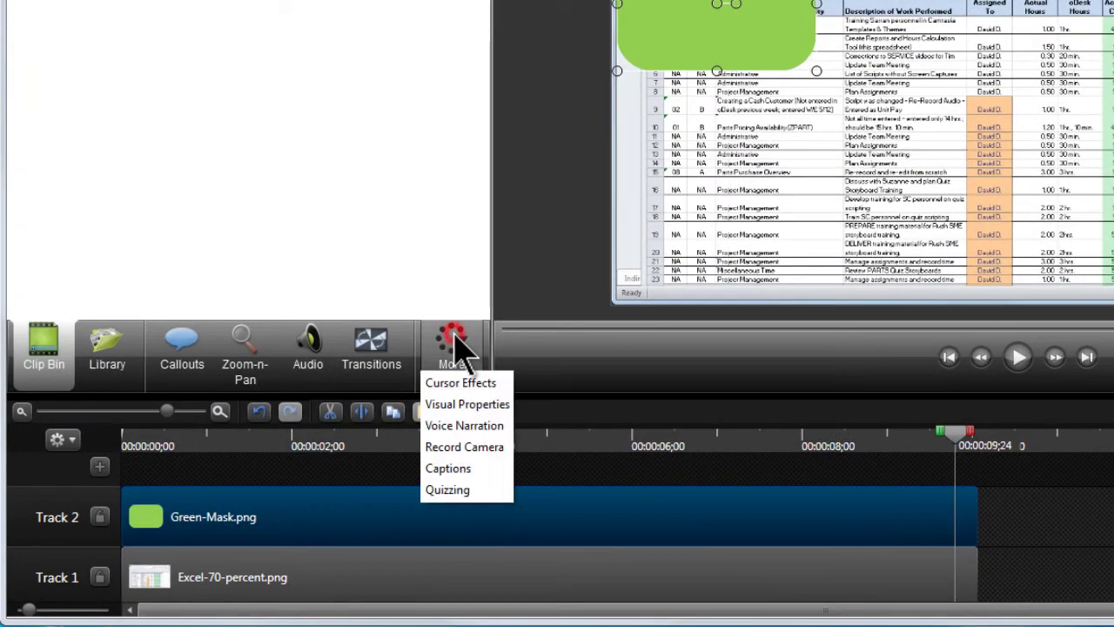
click(459, 405)
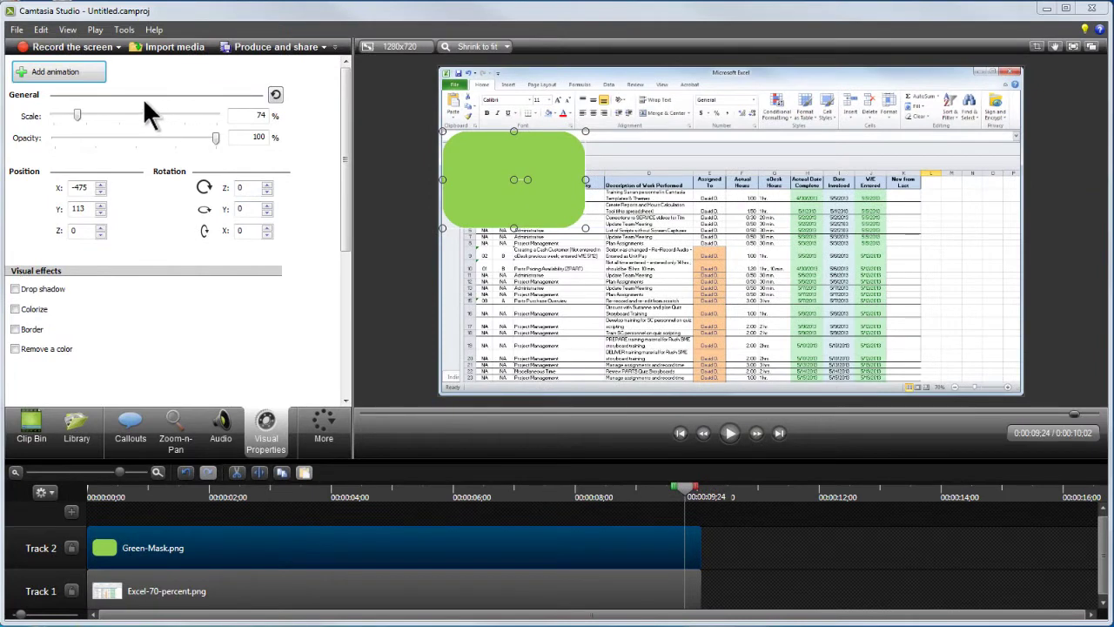
click(90, 71)
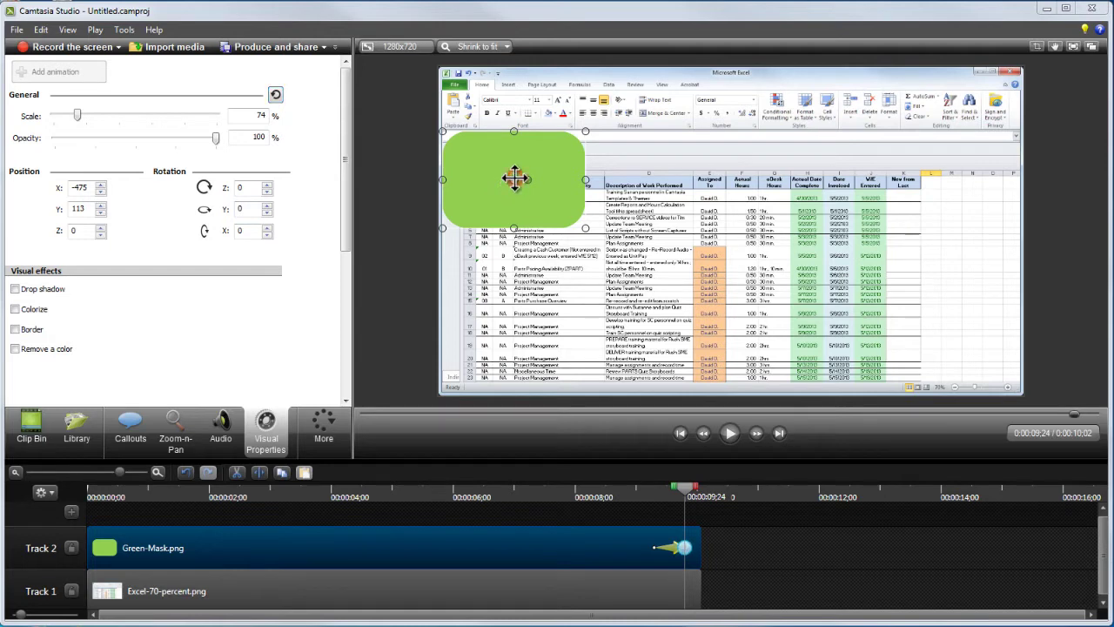
- Slide the mask to the spreadsheet's right, starting at about 5 s, and extend the clip to 10 s
drag(516, 178, 891, 180)
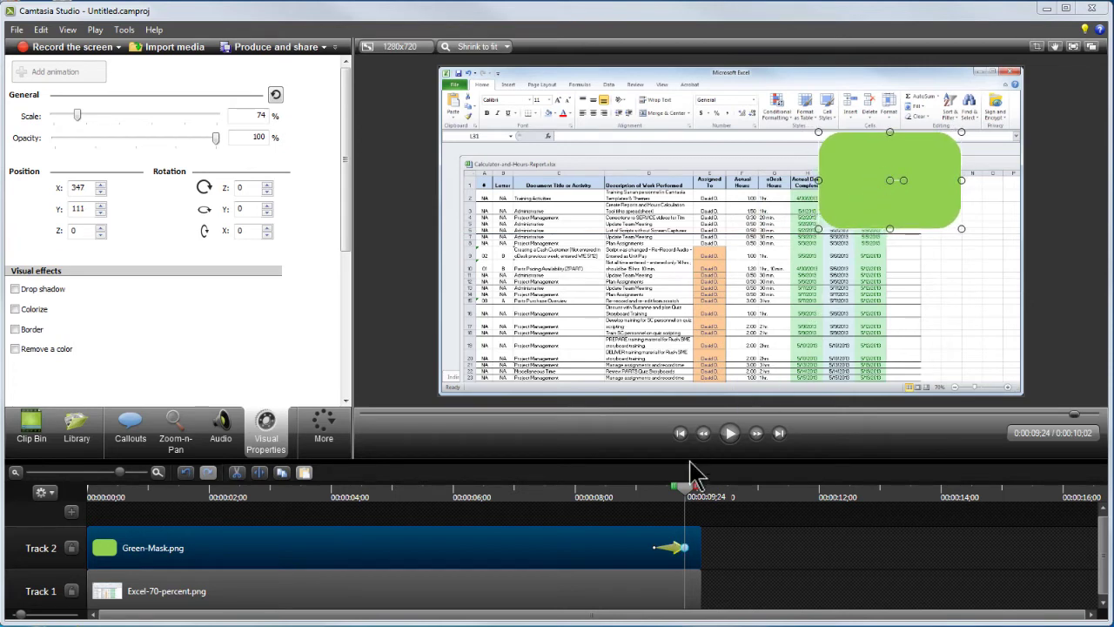
drag(655, 546, 78, 560)
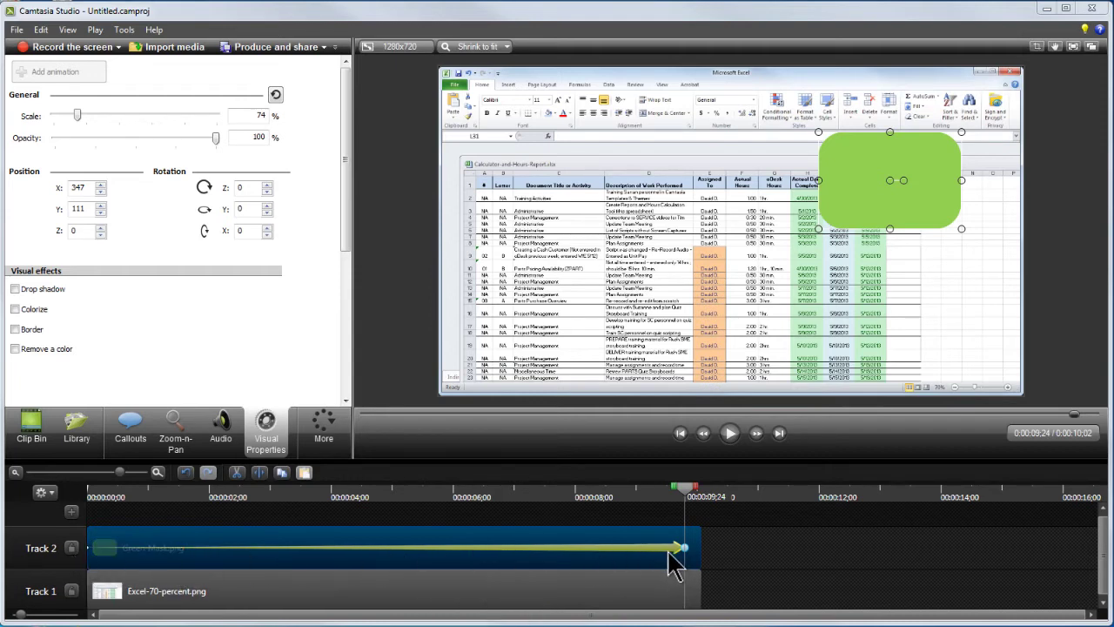
drag(685, 547, 699, 548)
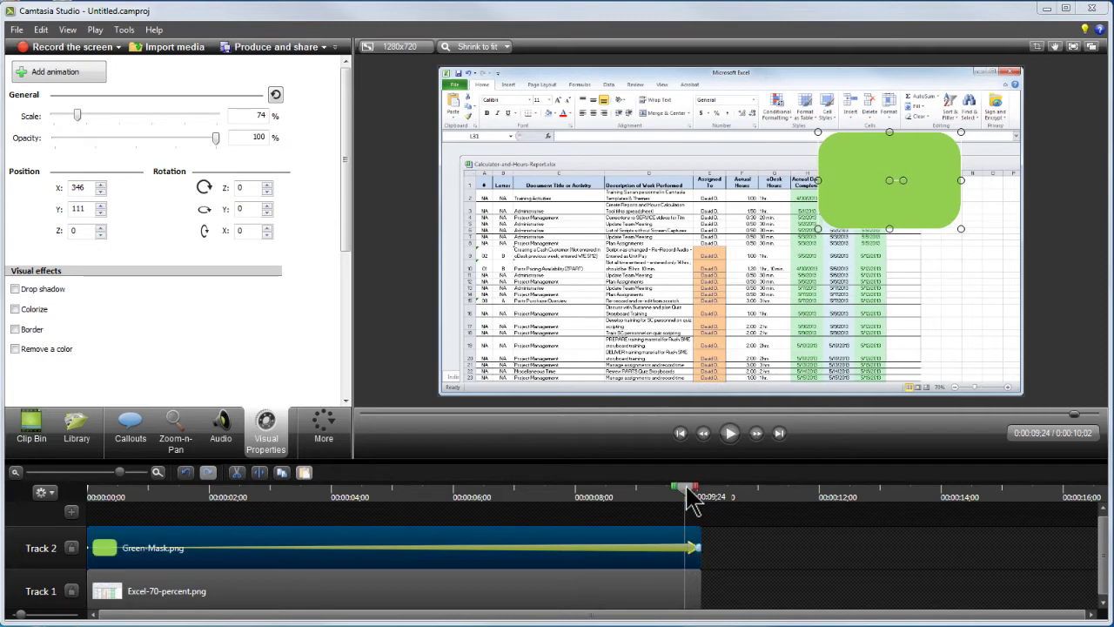
drag(691, 499, 694, 542)
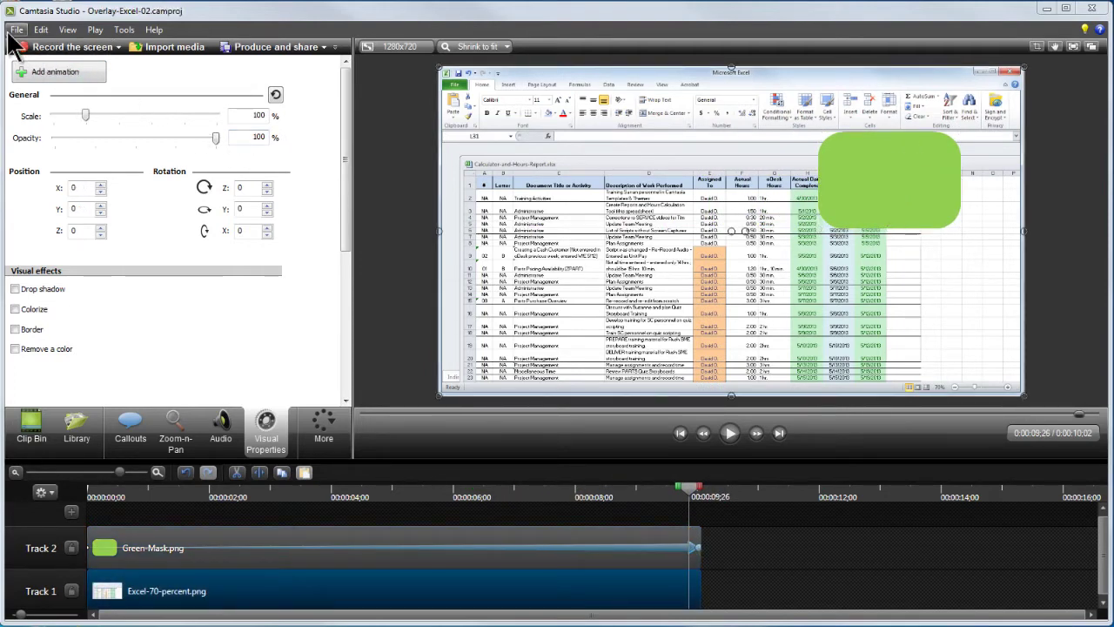
- Save the project as Overlay-Excel-01
click(16, 30)
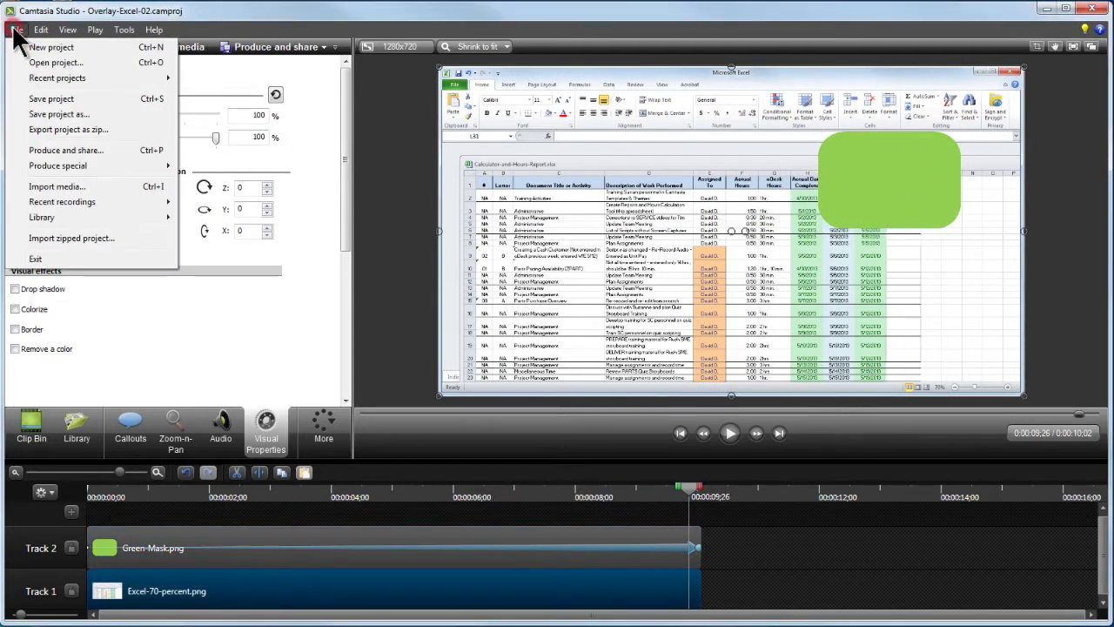
click(48, 114)
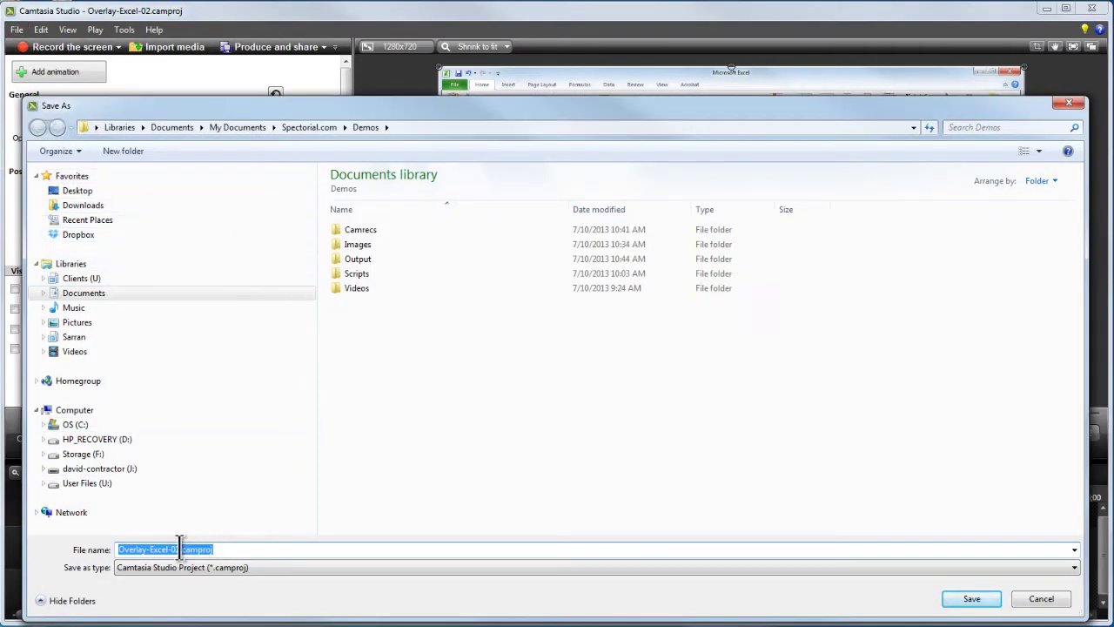
drag(179, 550, 42, 540)
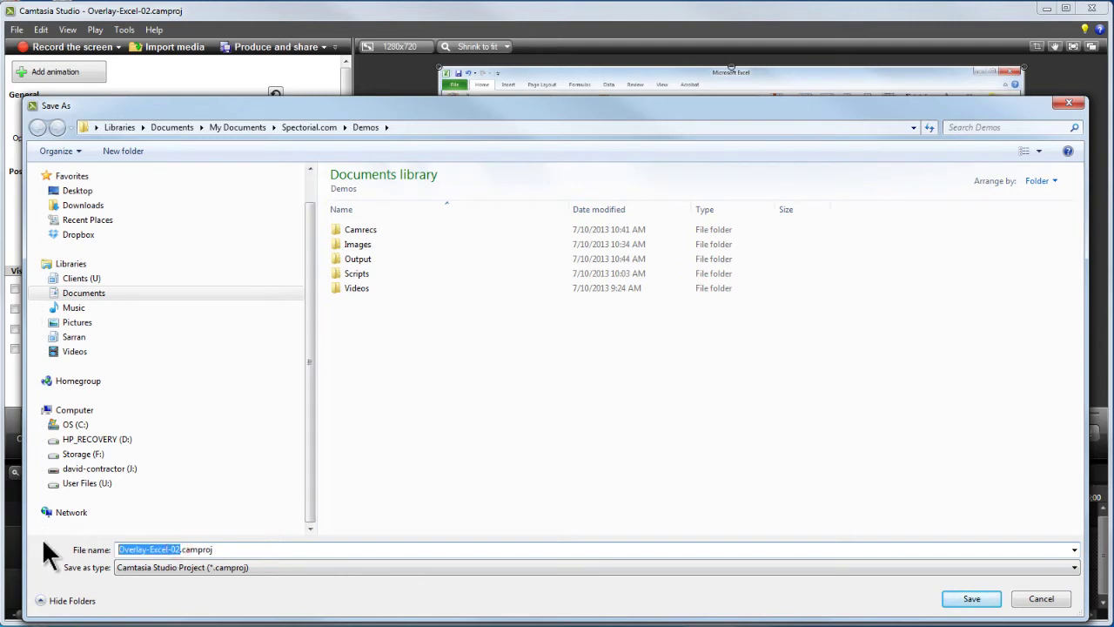
text(Overlay)
text(-Excel-0)
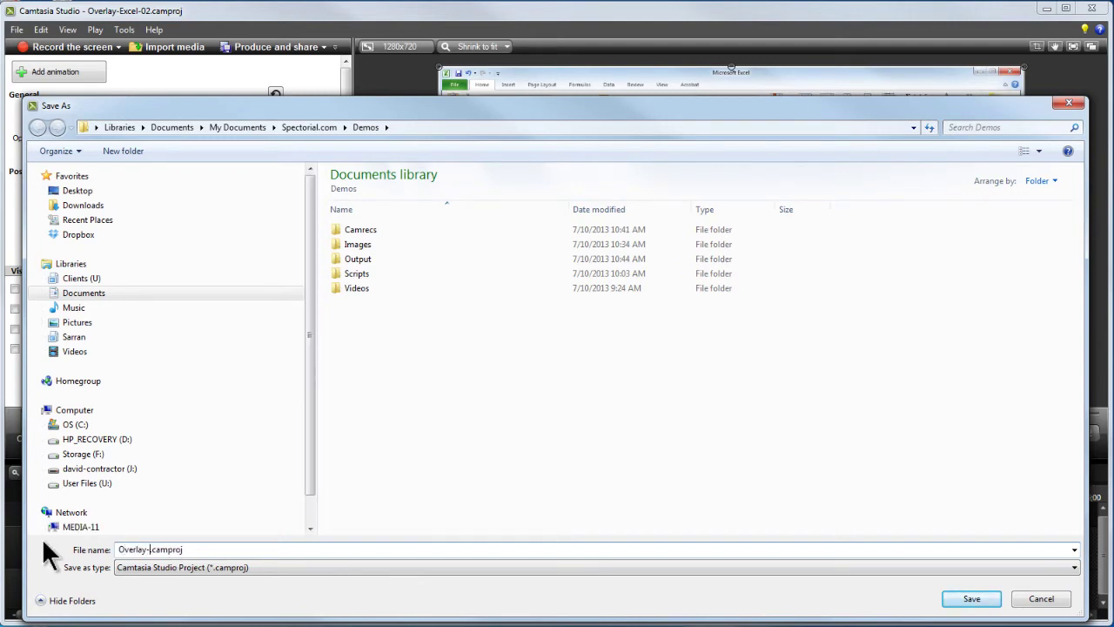
text(1)
click(973, 600)
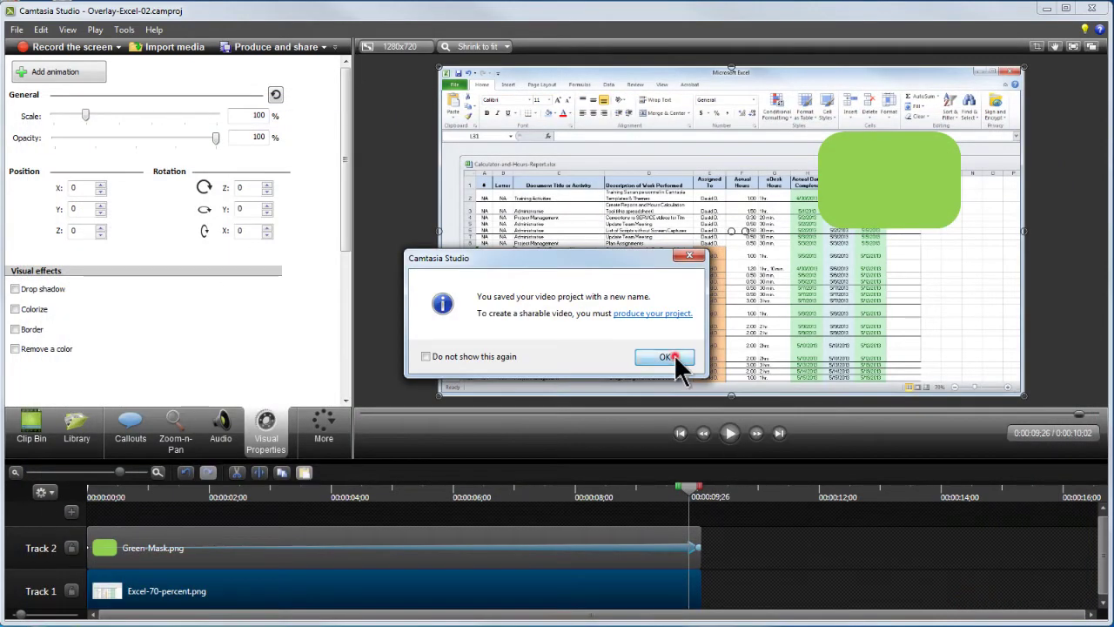
click(666, 358)
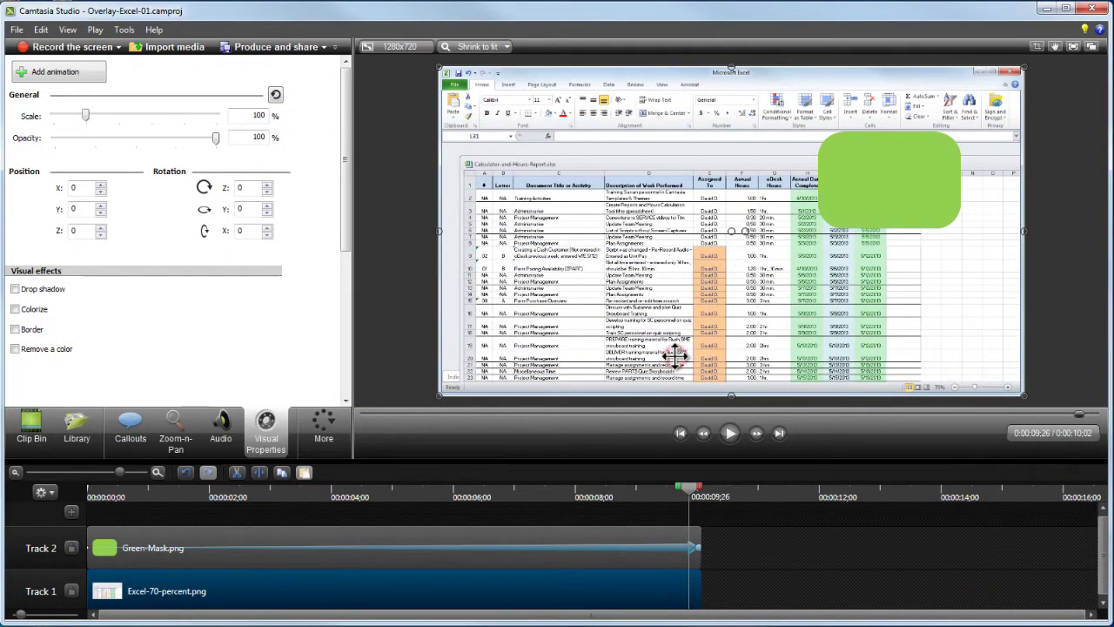
- Produce the video with custom production settings and no player controller
click(280, 44)
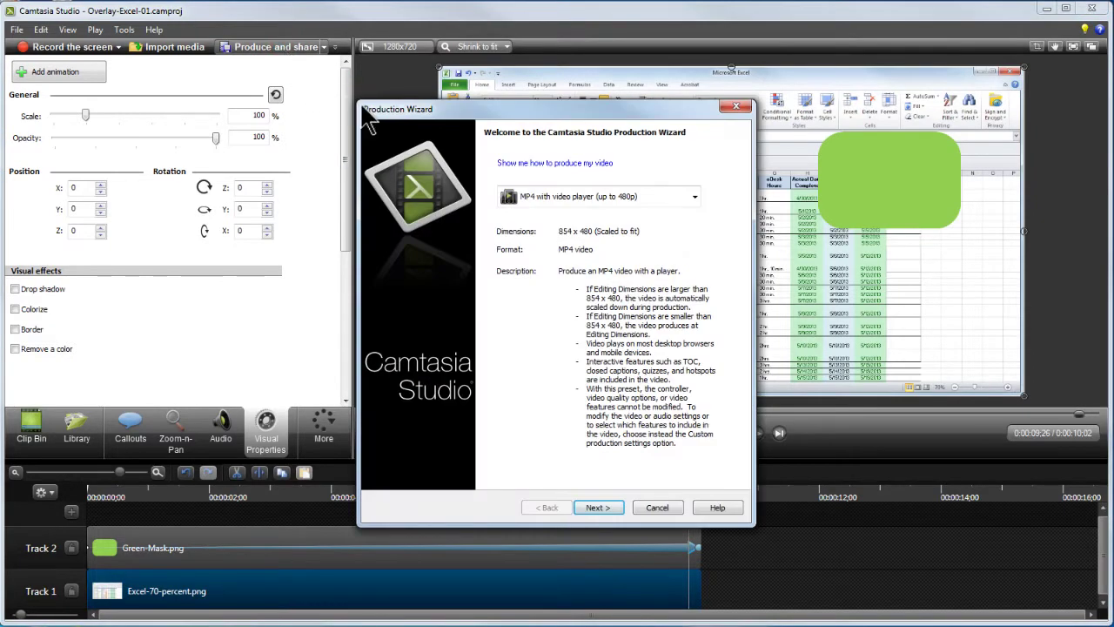
click(551, 195)
click(558, 363)
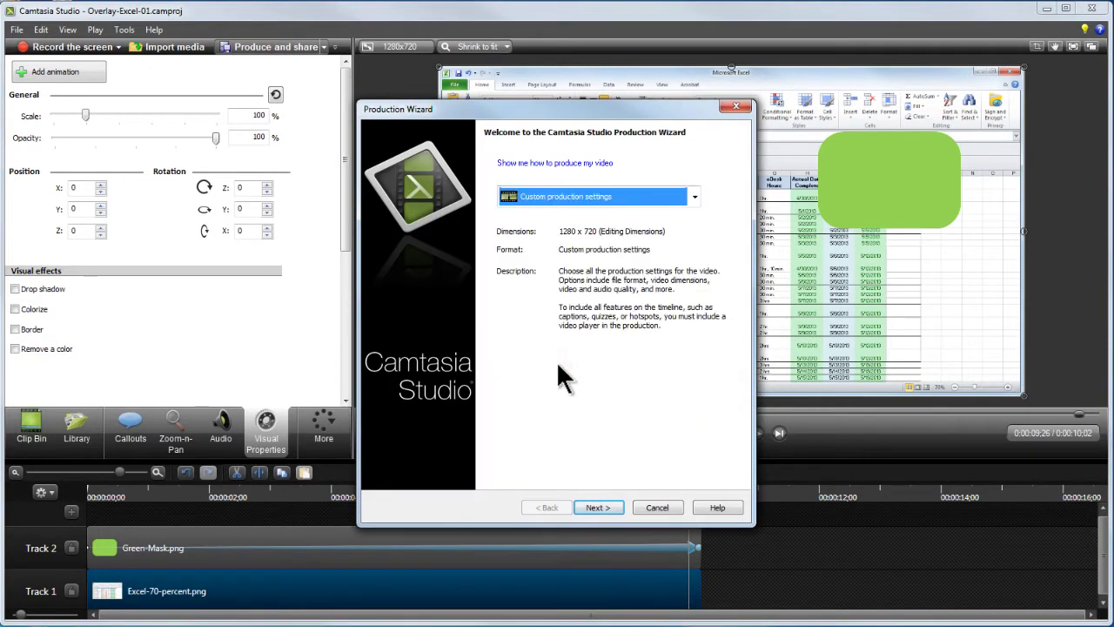
click(599, 510)
click(600, 508)
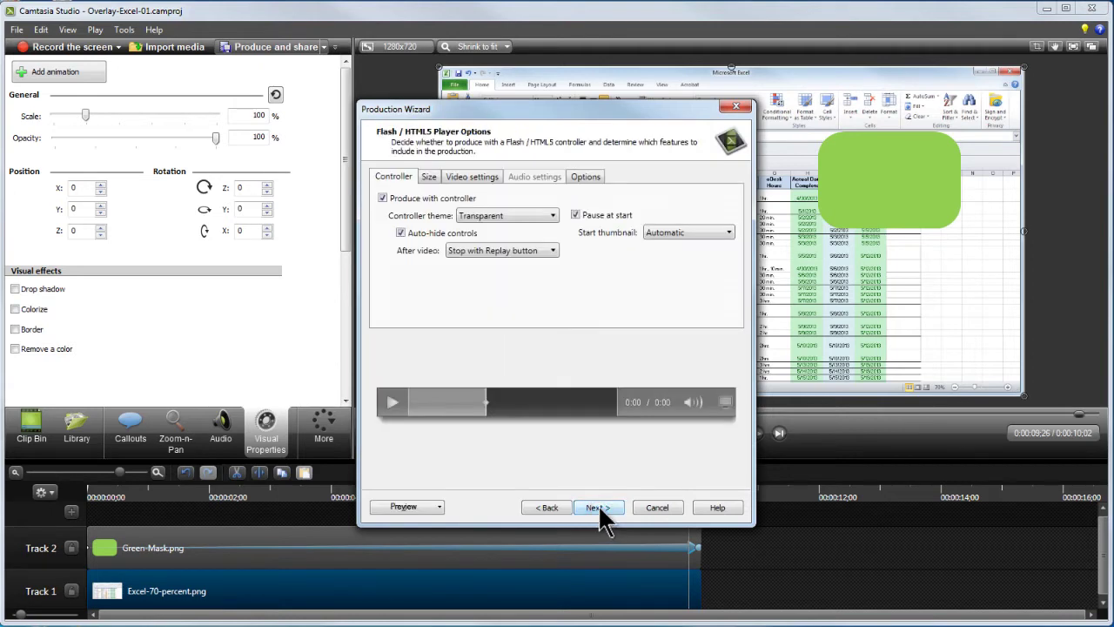
click(382, 198)
click(609, 508)
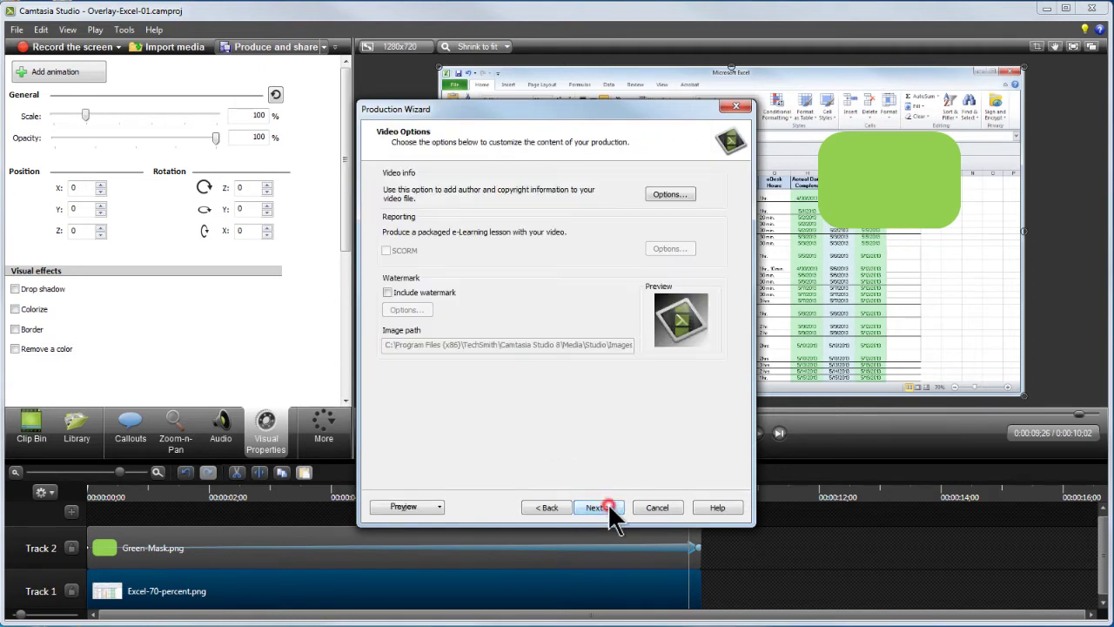
click(609, 512)
click(610, 512)
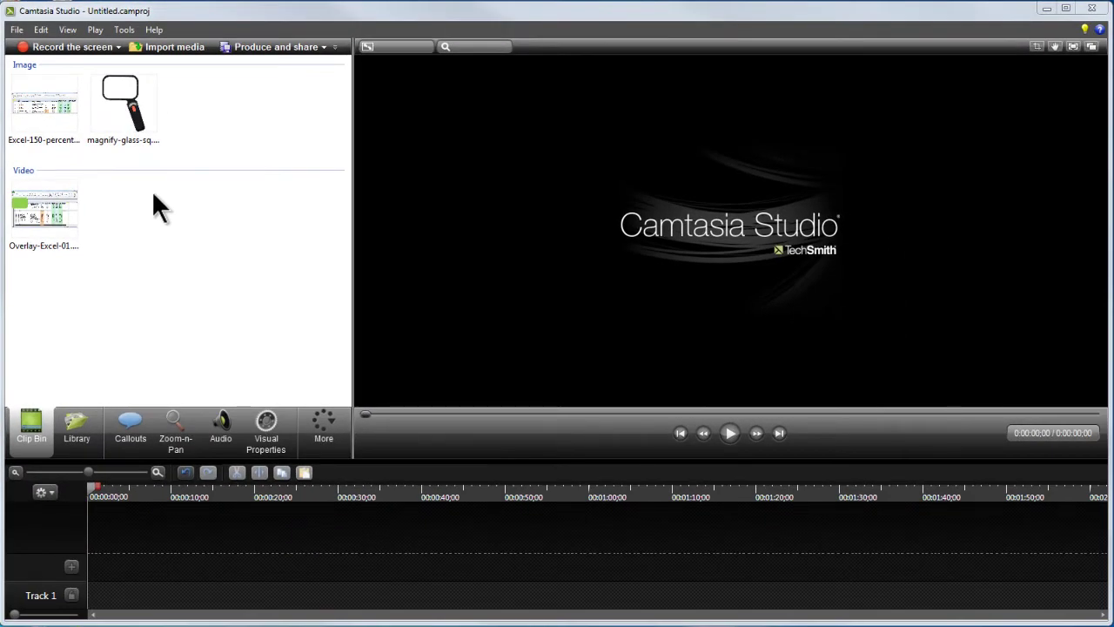
- Put Overlay-Excel-01.mp4 at the start of Track 1 with a 1280 x 720 editing size
drag(39, 202, 94, 612)
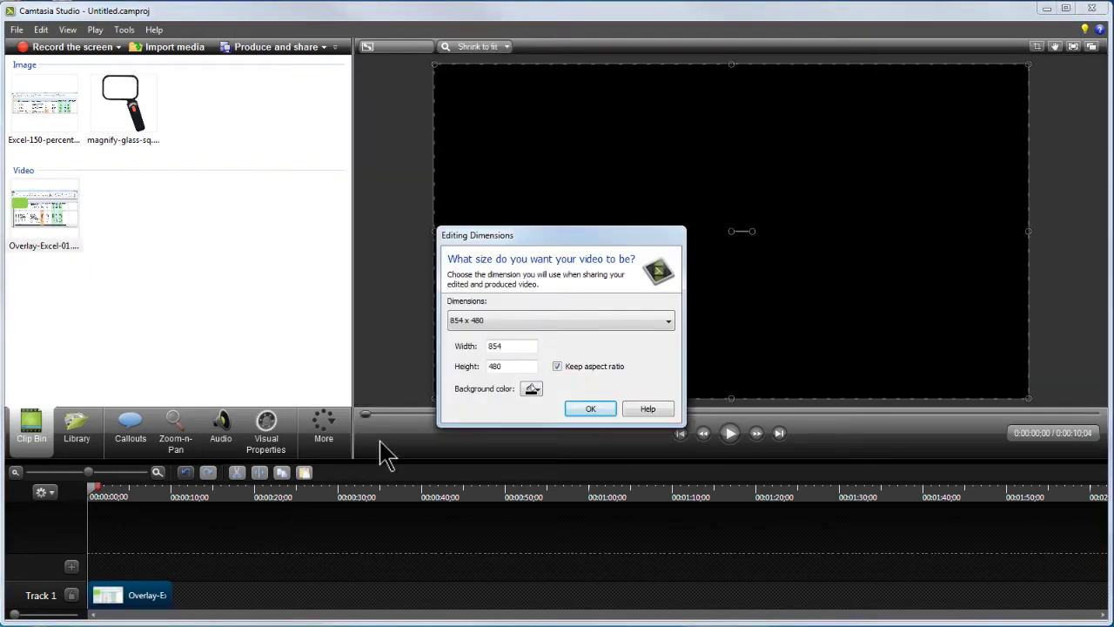
click(542, 321)
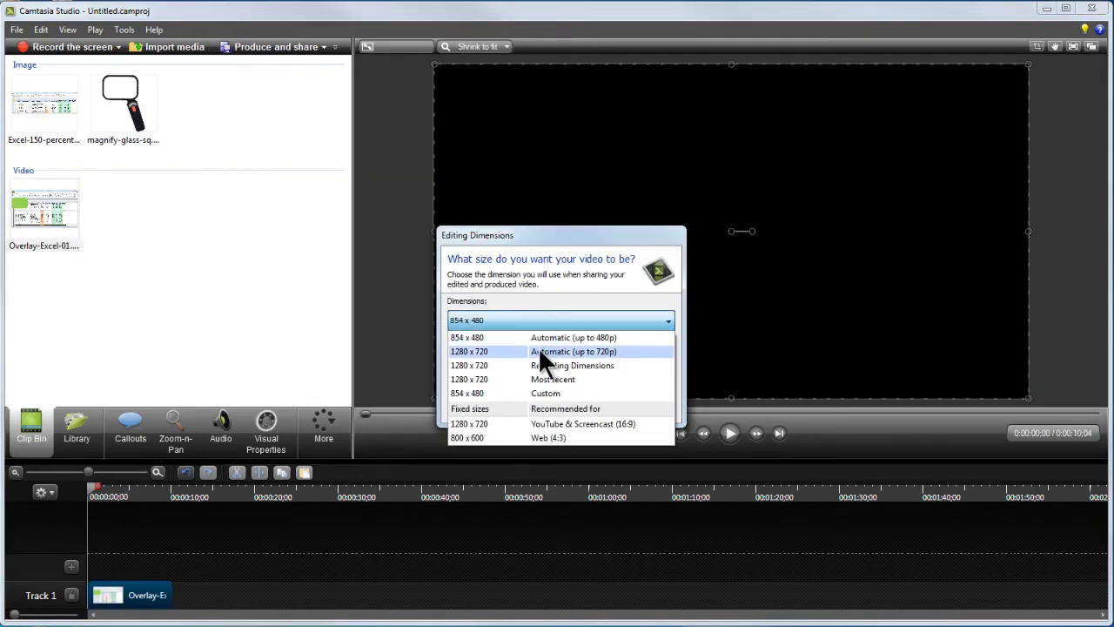
click(540, 352)
click(598, 406)
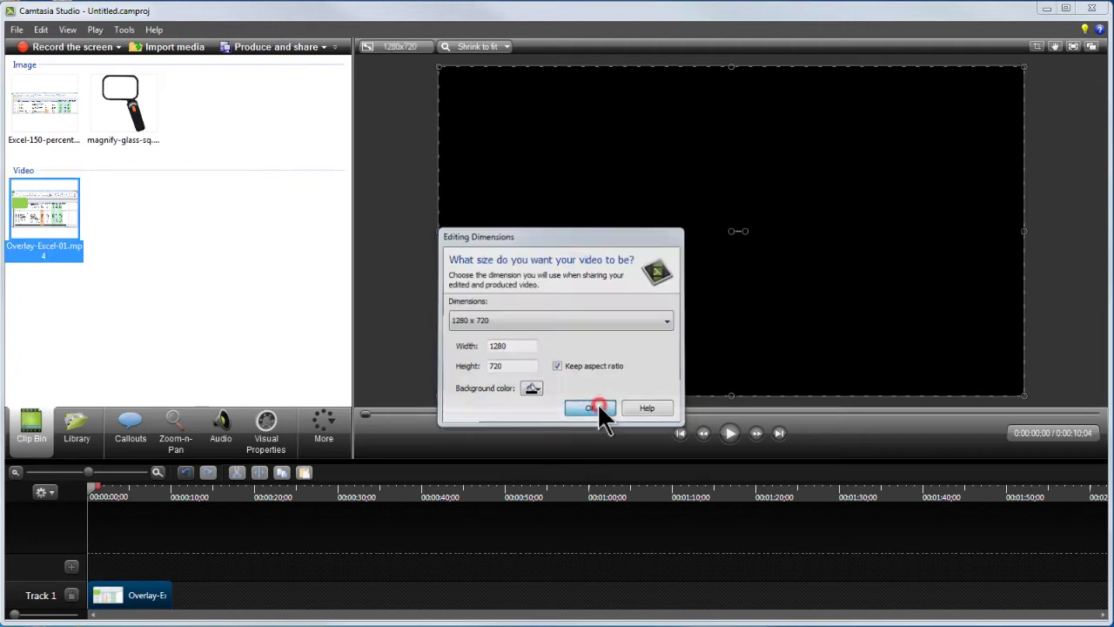
click(129, 598)
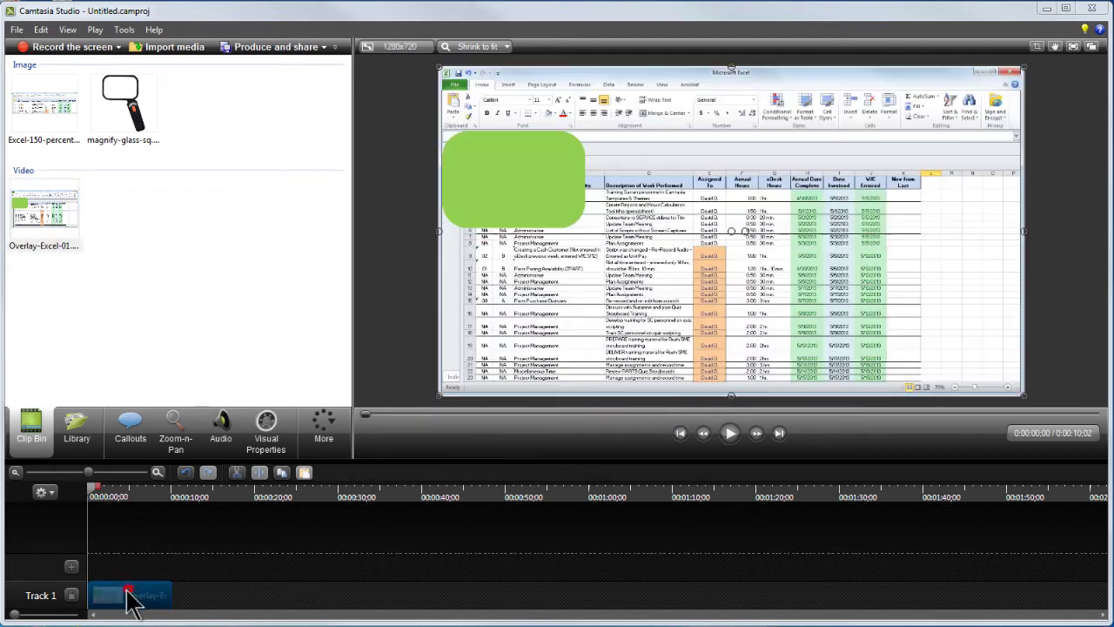
drag(118, 605, 178, 603)
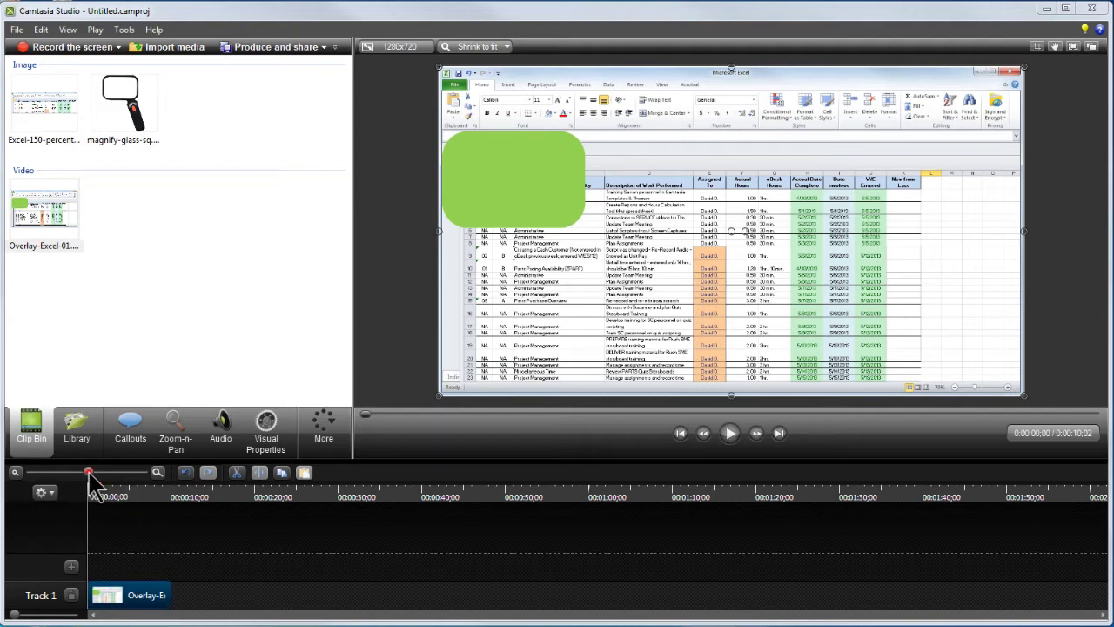
- Add magnify-glass-sq.png to Track 2 and stretch it to the video's 10-second length
drag(90, 478, 124, 479)
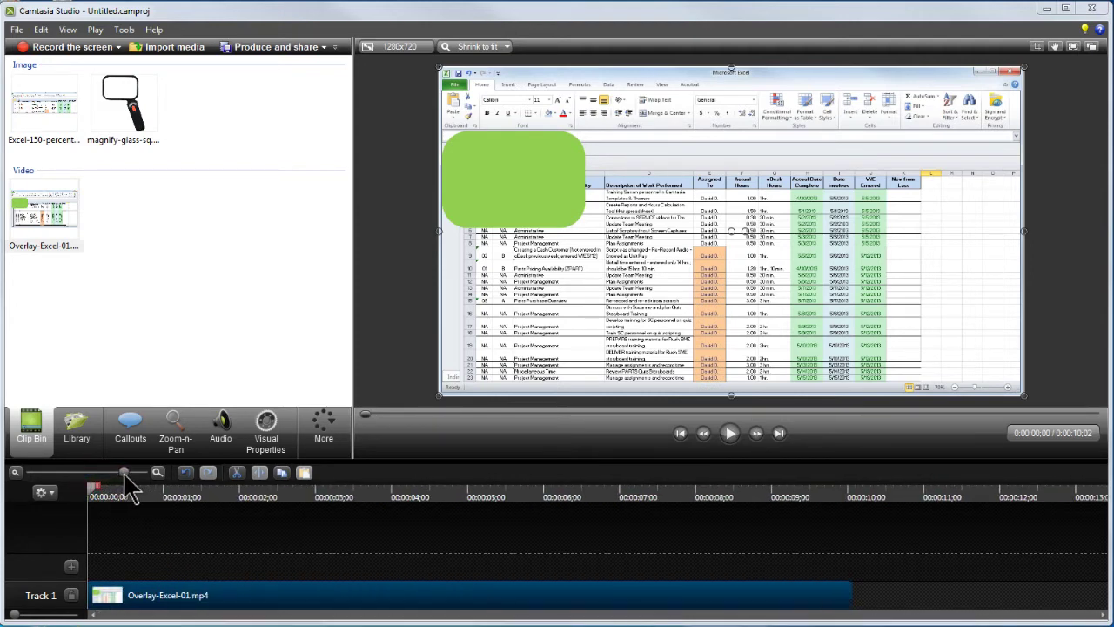
drag(127, 97, 95, 576)
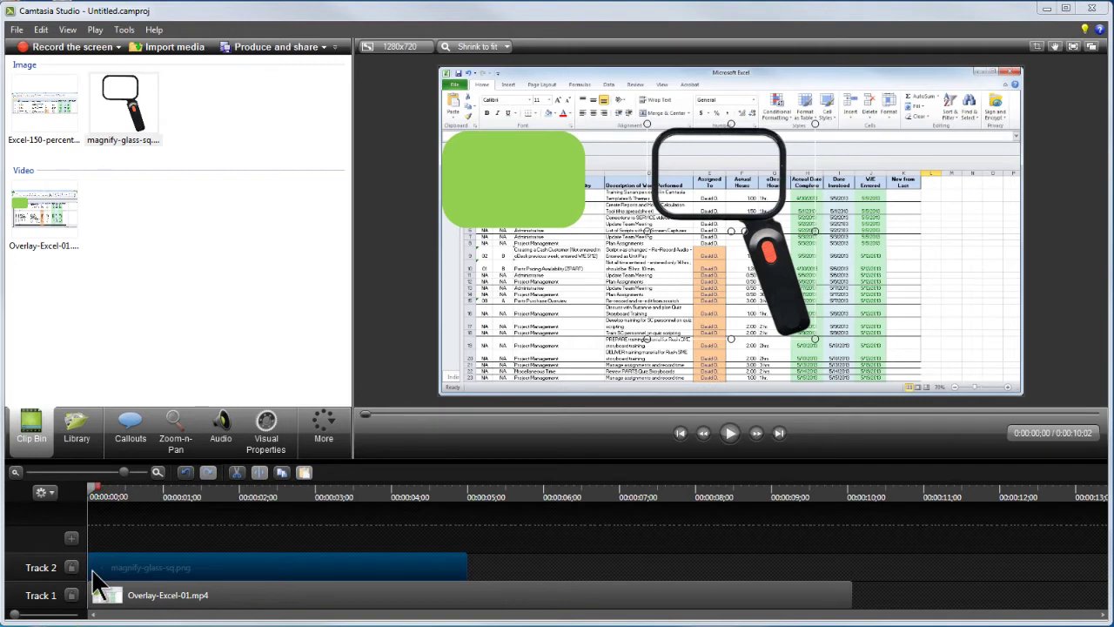
drag(466, 564, 852, 564)
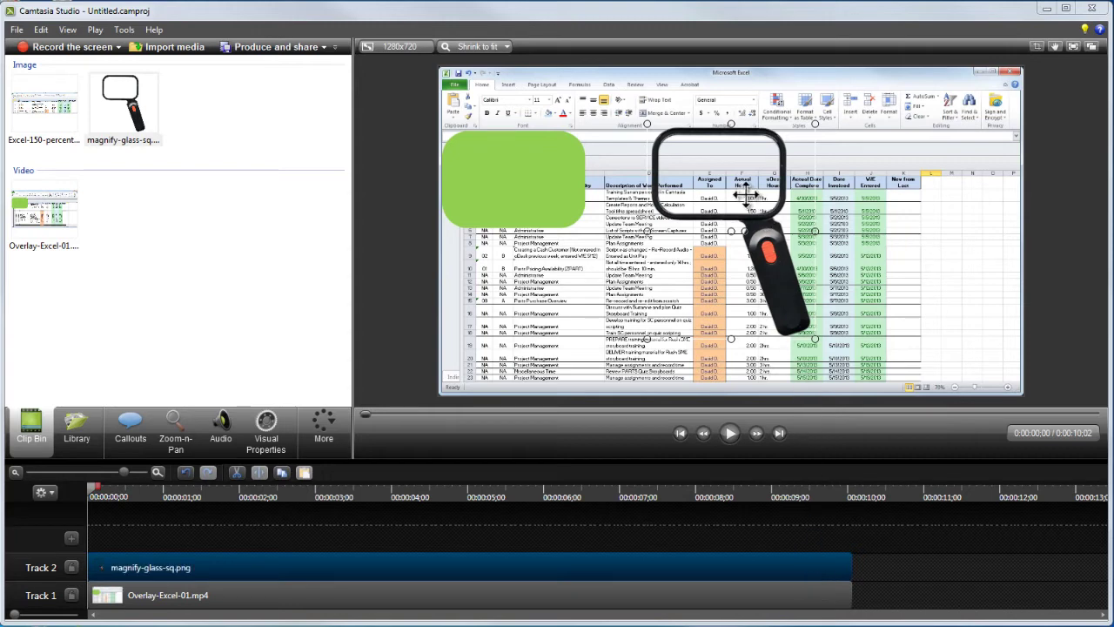
- Move the magnifier onto the green box and enlarge it until its lens covers the box
drag(746, 190, 531, 192)
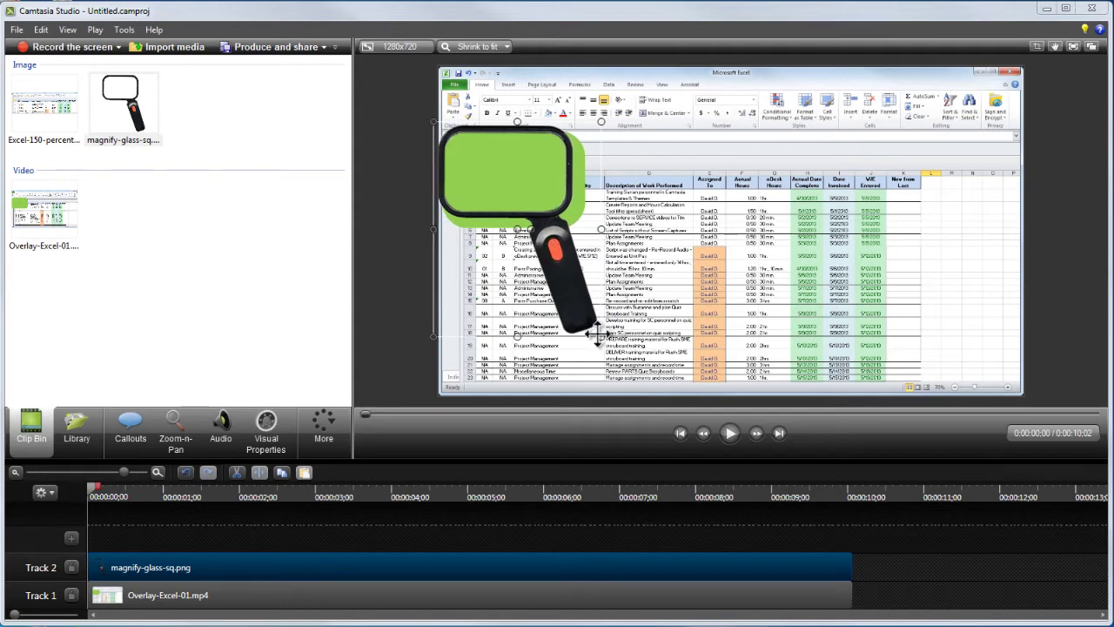
drag(596, 332, 621, 362)
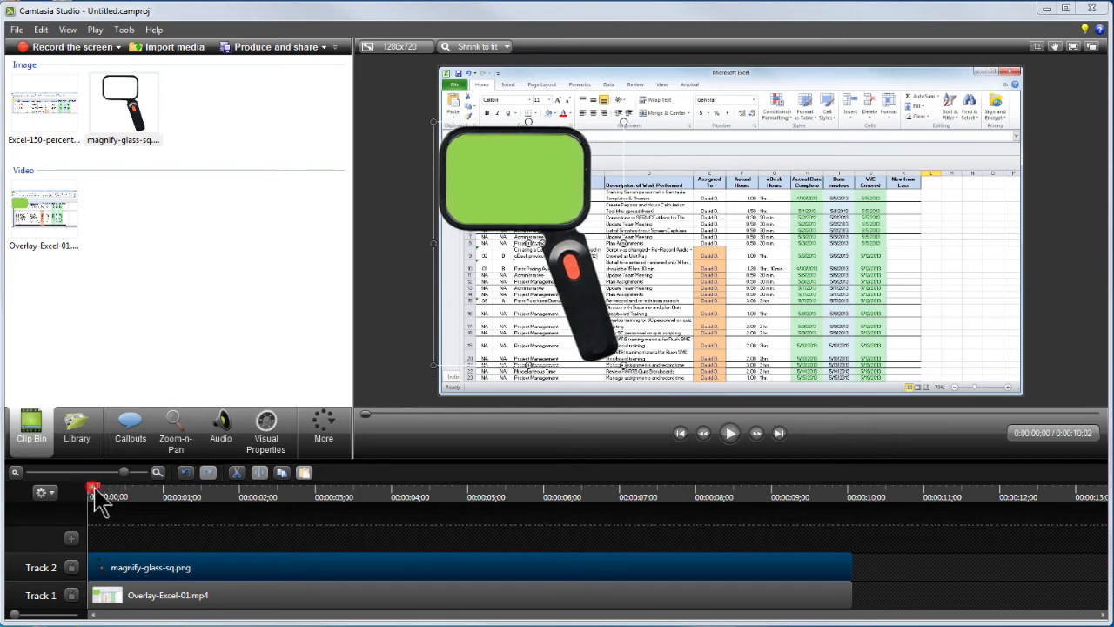
mouse_move(98, 493)
mouse_down()
mouse_move(471, 501)
mouse_move(89, 498)
mouse_up()
- Add Excel-150-percent.png on a new bottom track beneath the video and magnifier, spanning 10 seconds
click(39, 94)
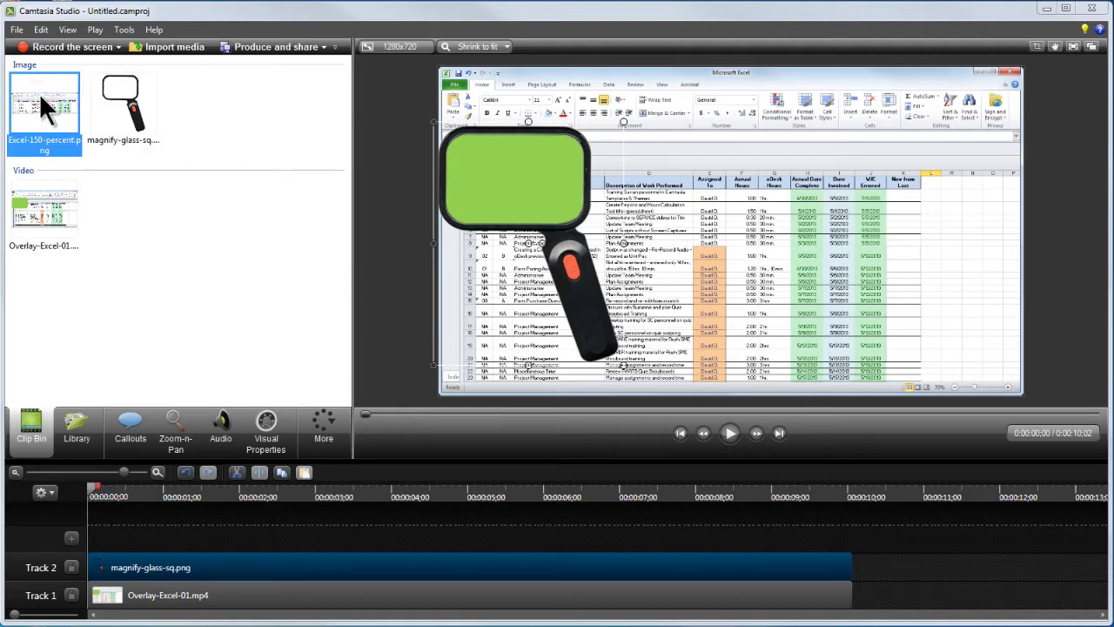
drag(40, 93, 103, 552)
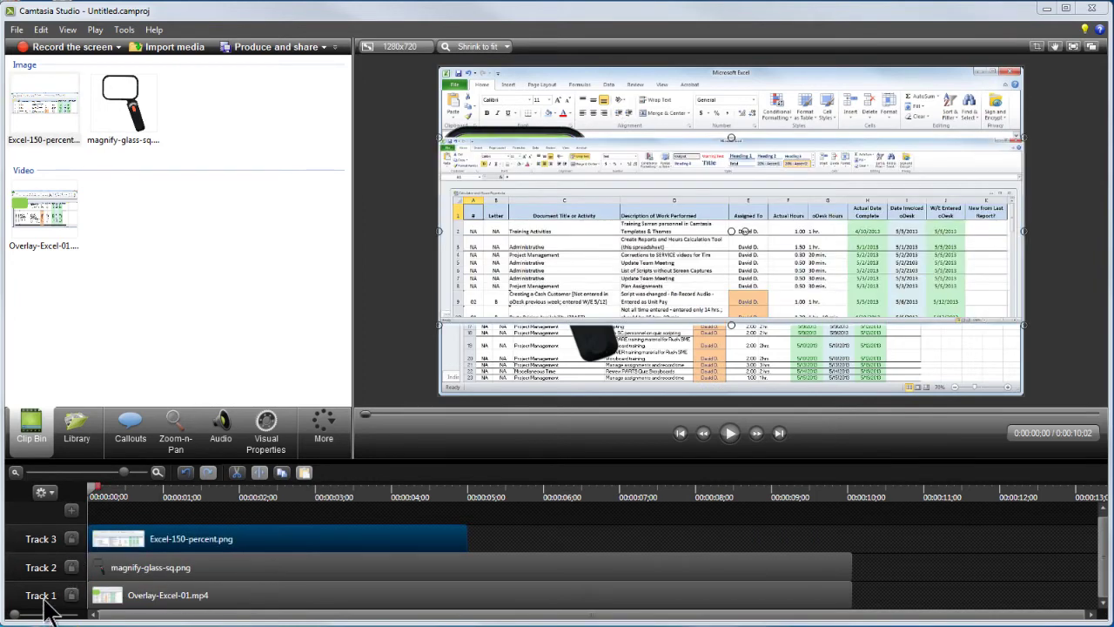
right_click(46, 599)
click(96, 472)
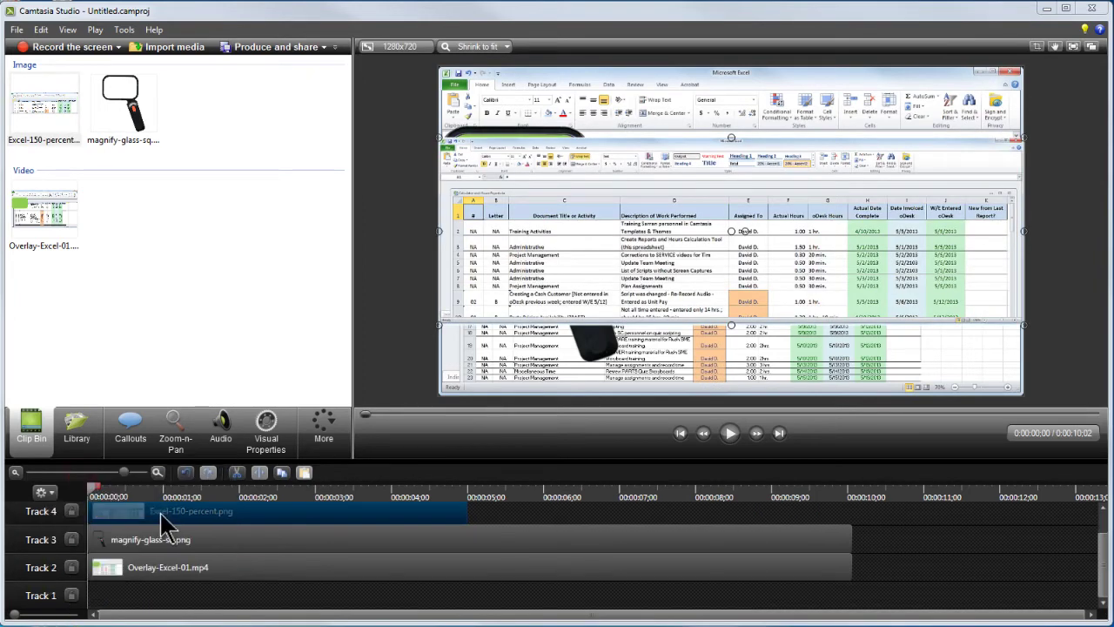
mouse_move(100, 514)
mouse_down()
mouse_move(157, 542)
mouse_move(148, 609)
mouse_move(426, 604)
mouse_move(836, 619)
mouse_up()
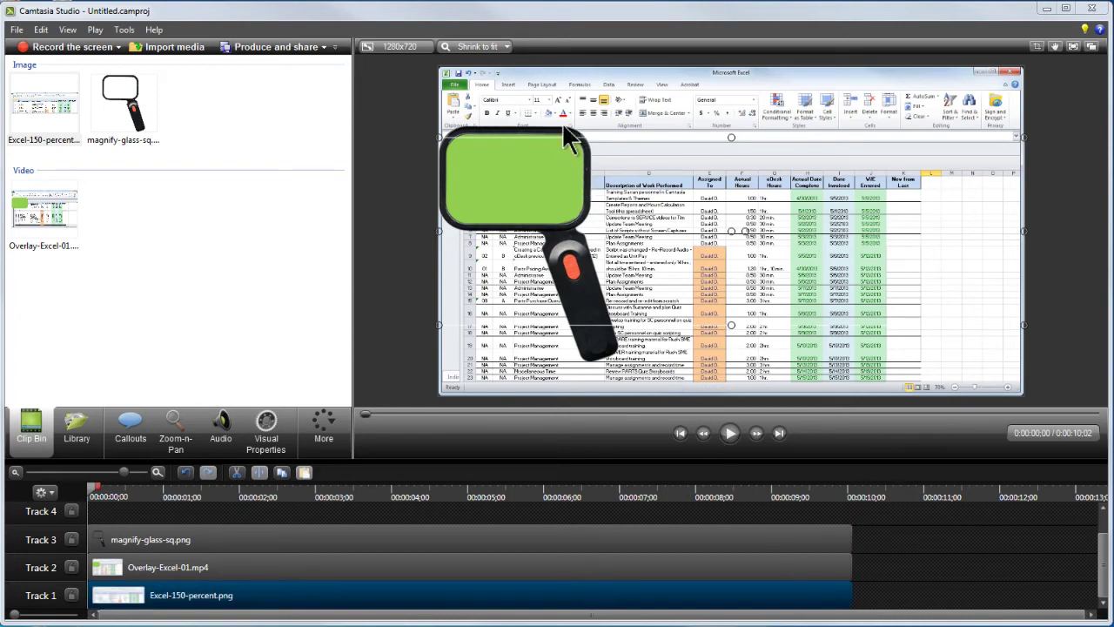
- At 25% preview zoom, enlarge the Excel-150-percent image and snap its left edge to the canvas's left edge
click(505, 46)
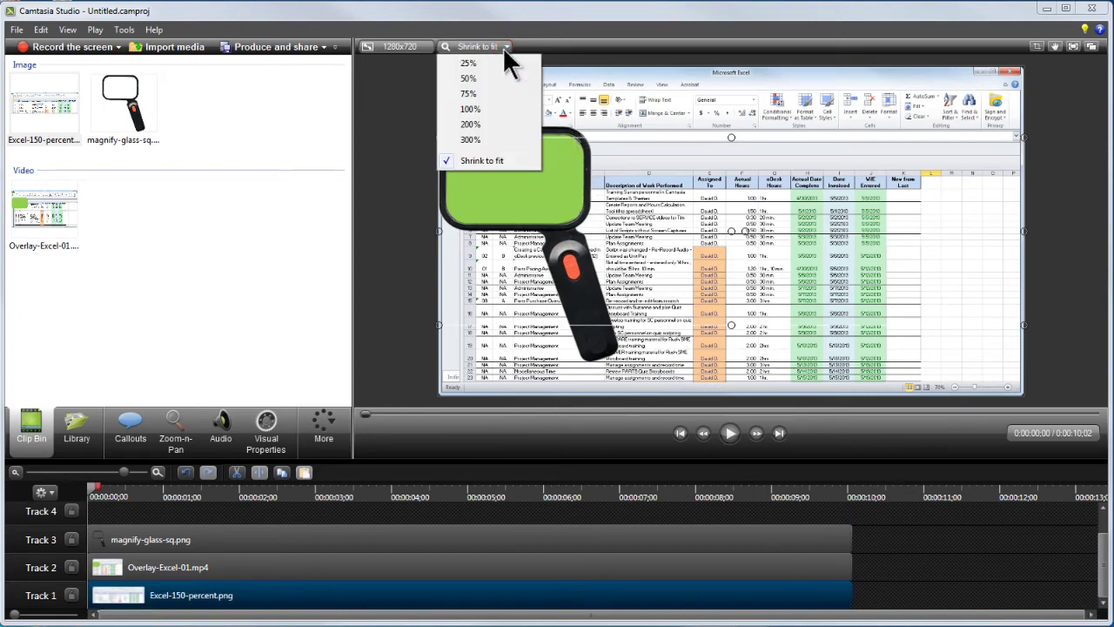
click(469, 62)
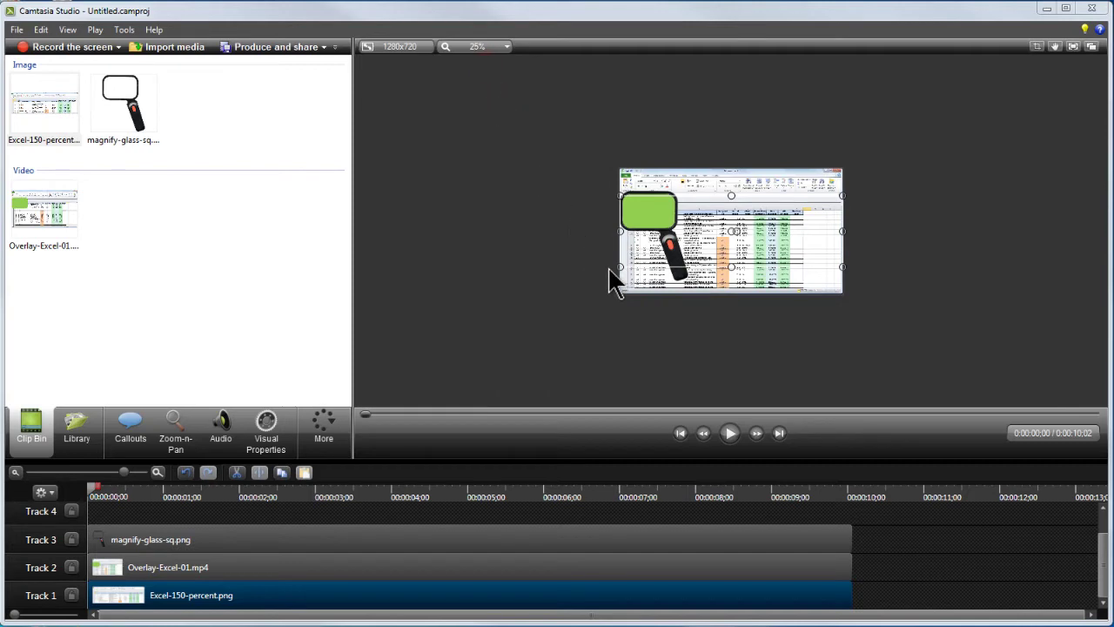
drag(616, 271, 567, 296)
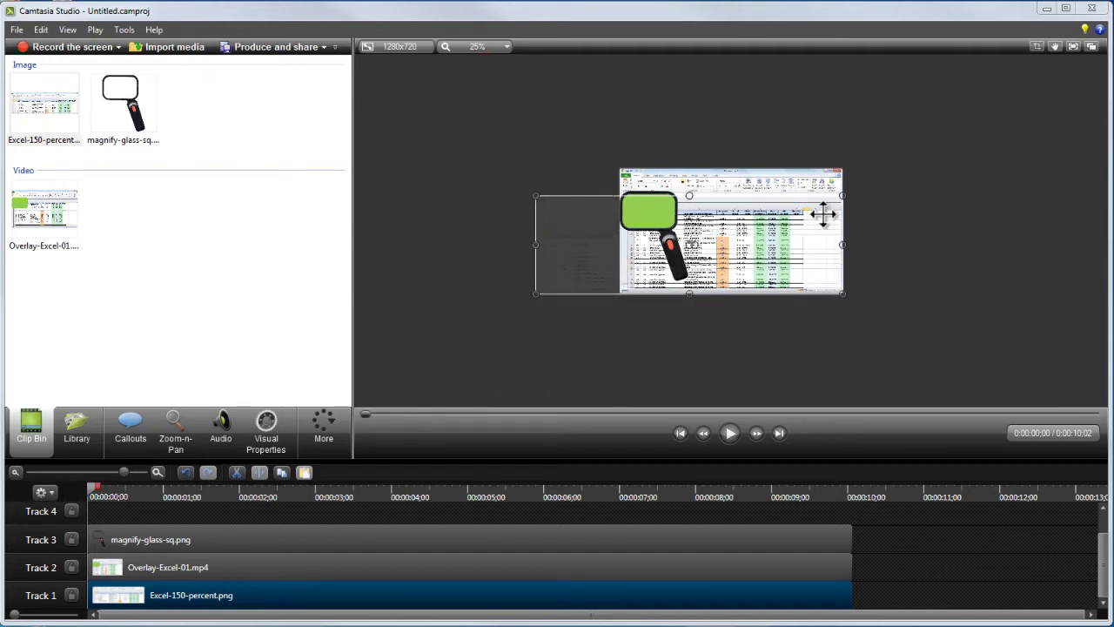
drag(844, 195, 915, 170)
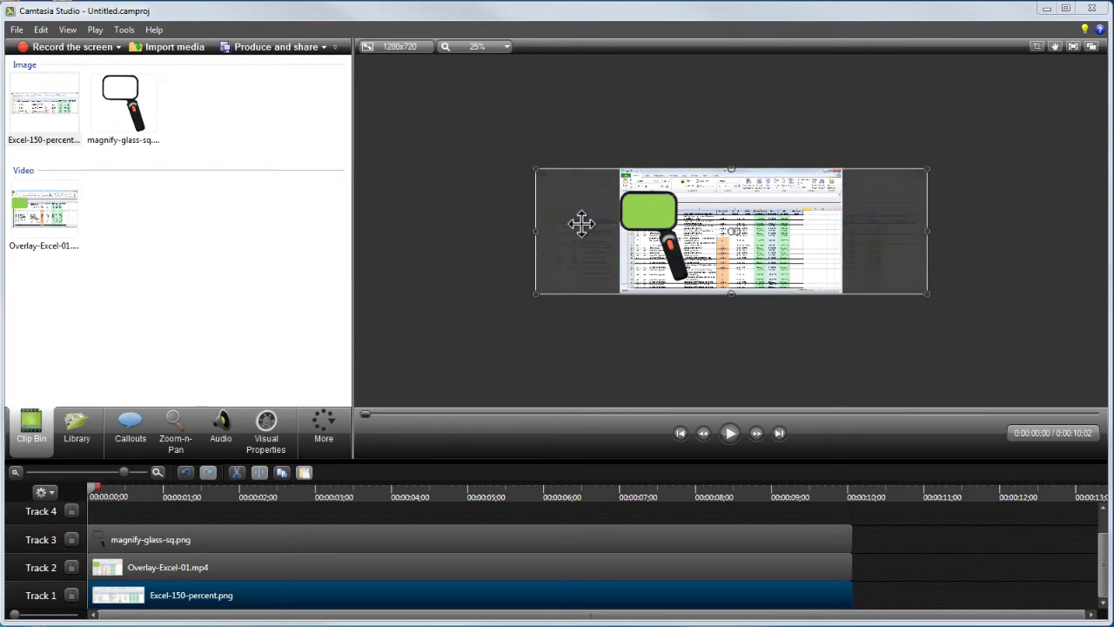
drag(559, 228, 644, 226)
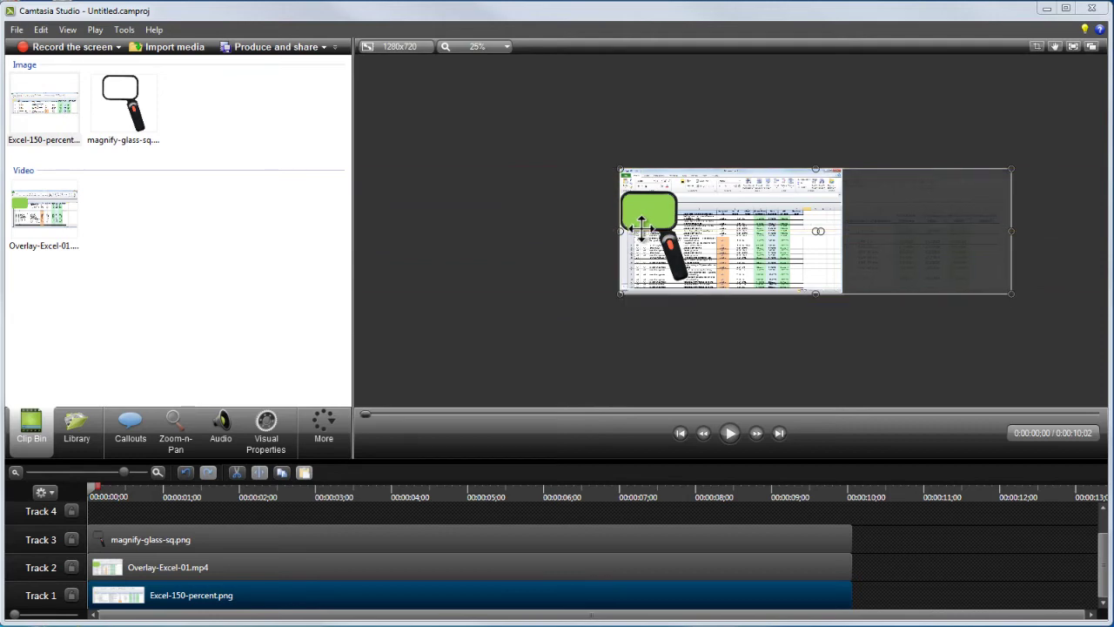
click(497, 48)
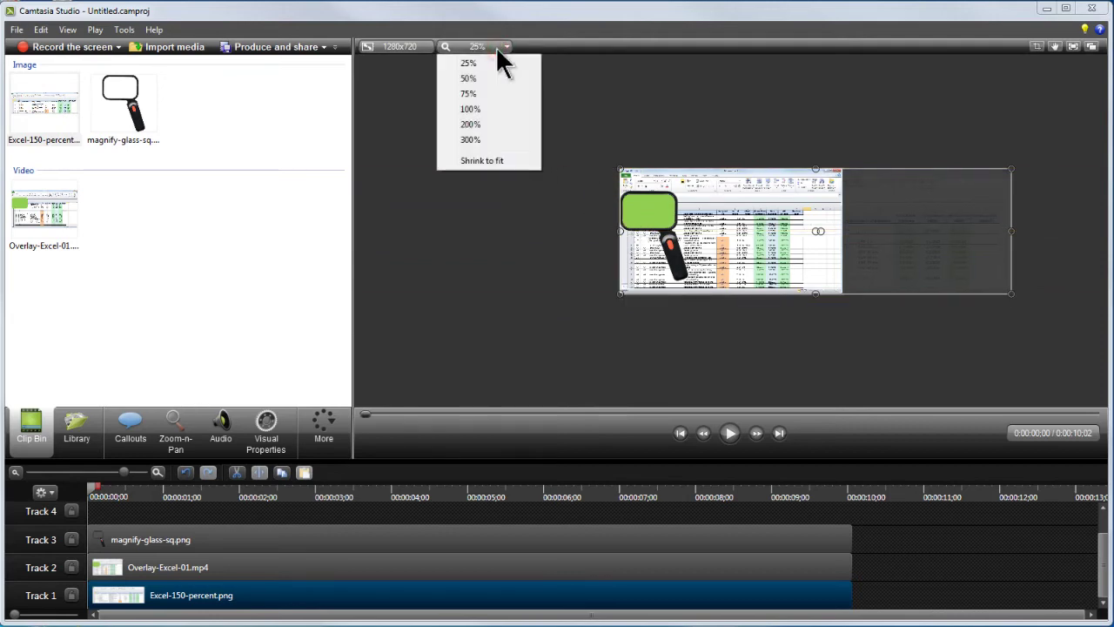
click(488, 162)
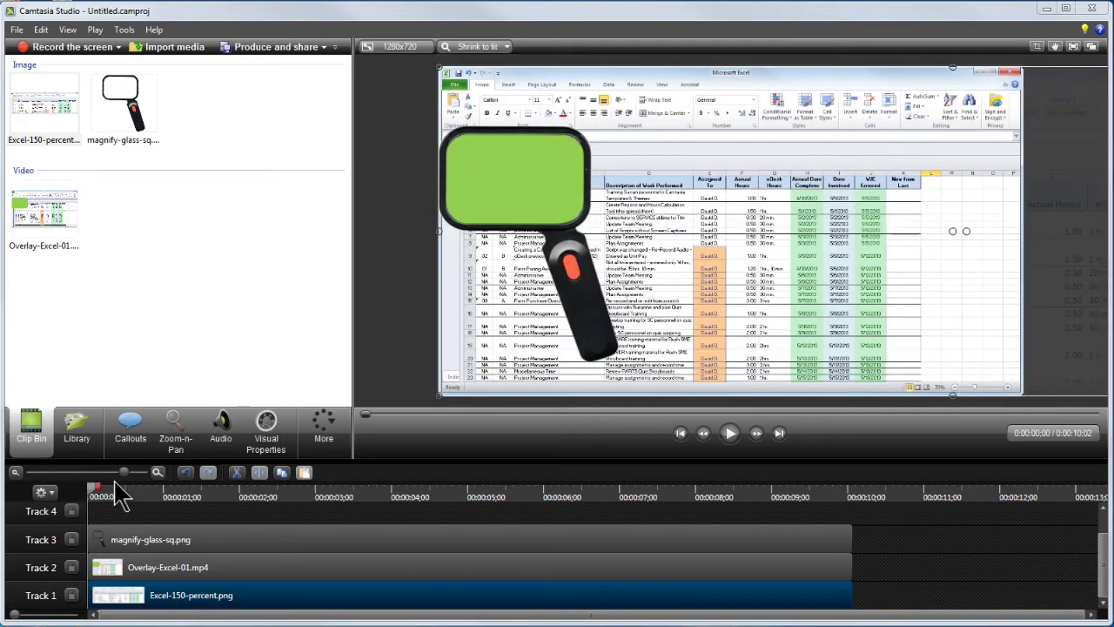
- Near the clip's end, add an animation moving the magnifying-glass image onto the green box at right
drag(98, 505, 853, 514)
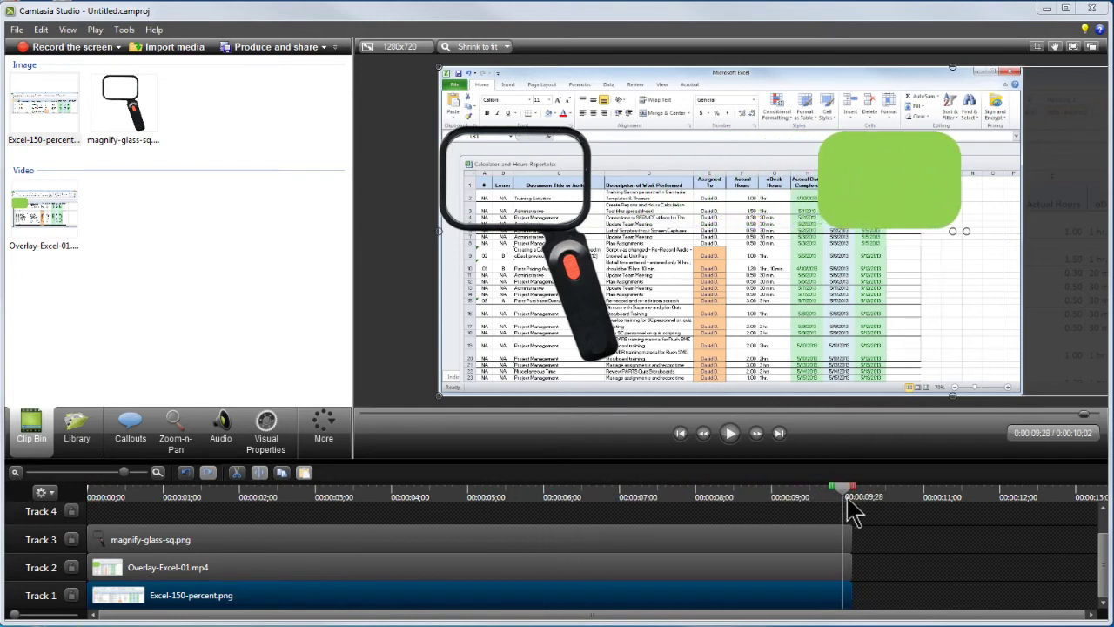
click(797, 541)
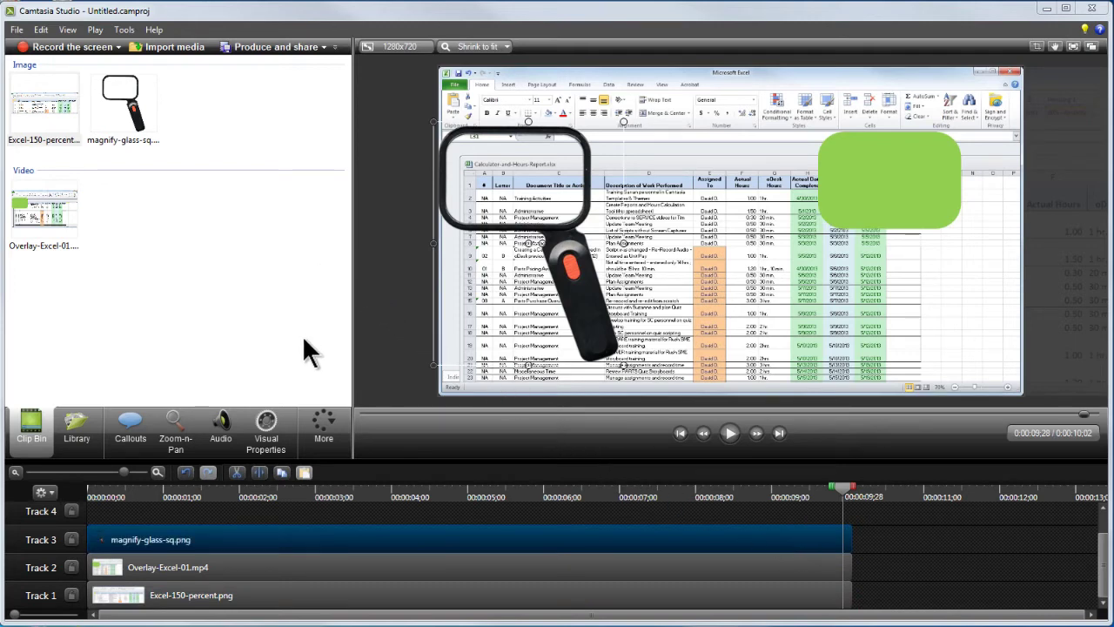
click(266, 430)
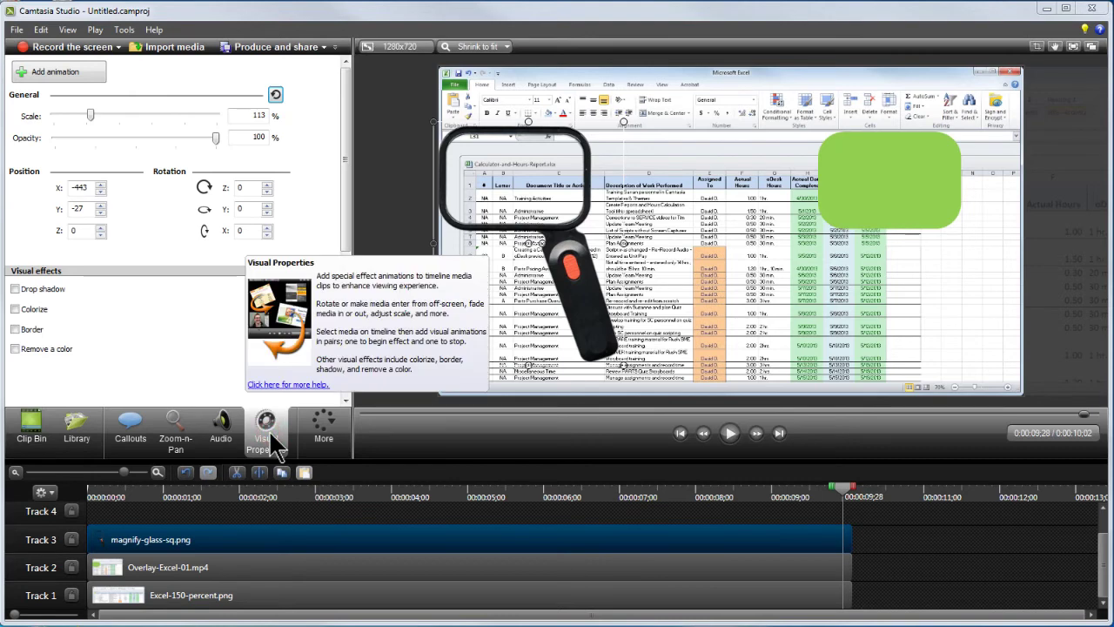
click(55, 67)
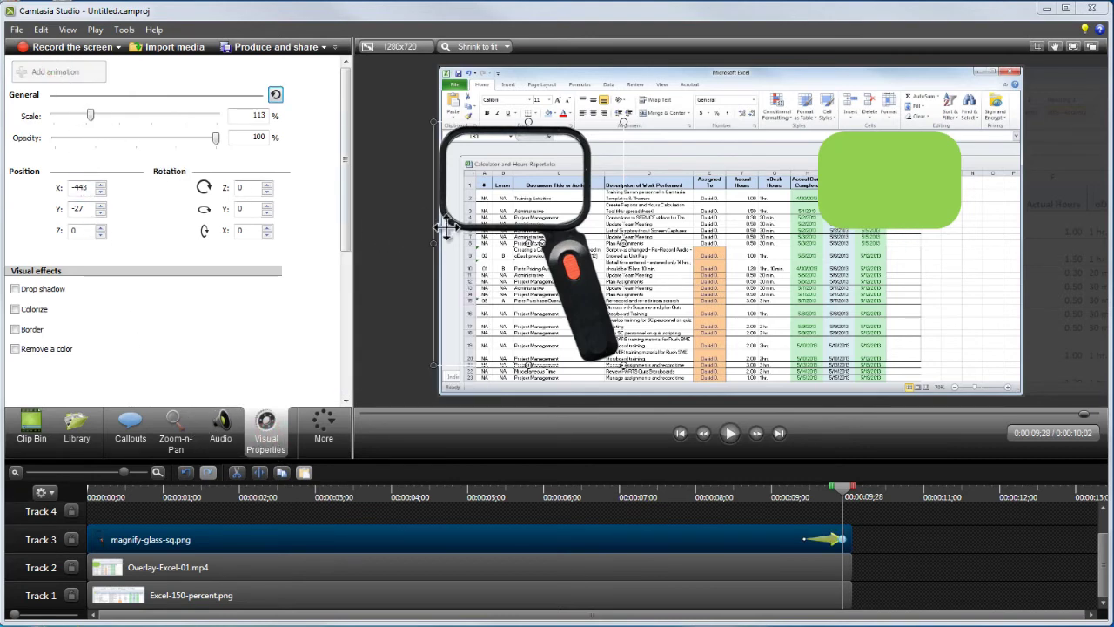
drag(515, 228, 892, 228)
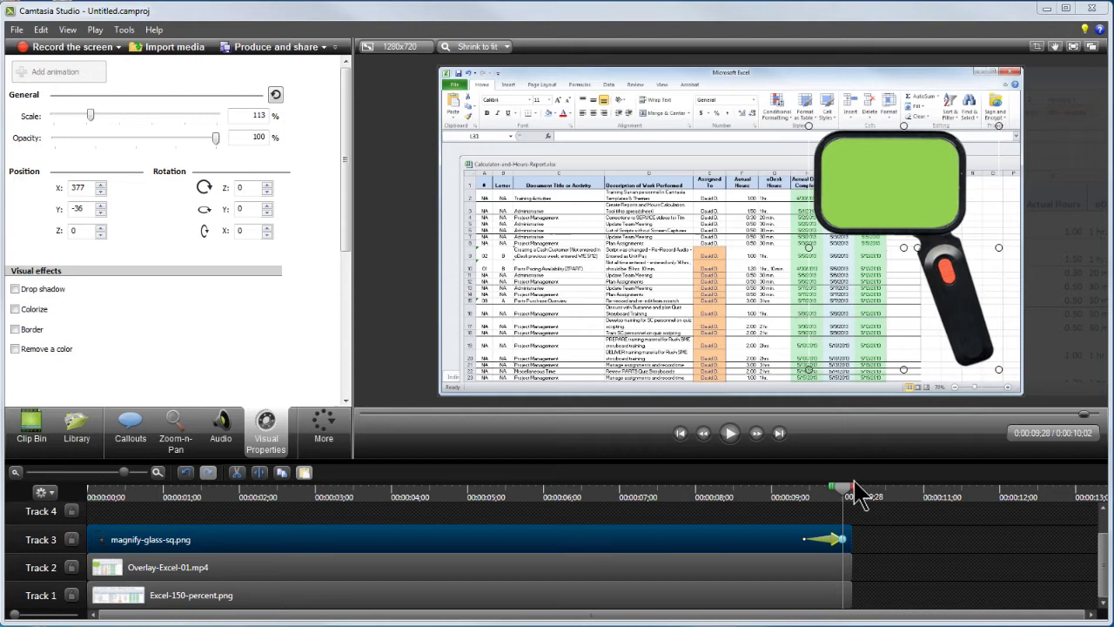
- Stretch the magnifier animation back to the clip start and scrub to review the motion
drag(806, 539, 92, 551)
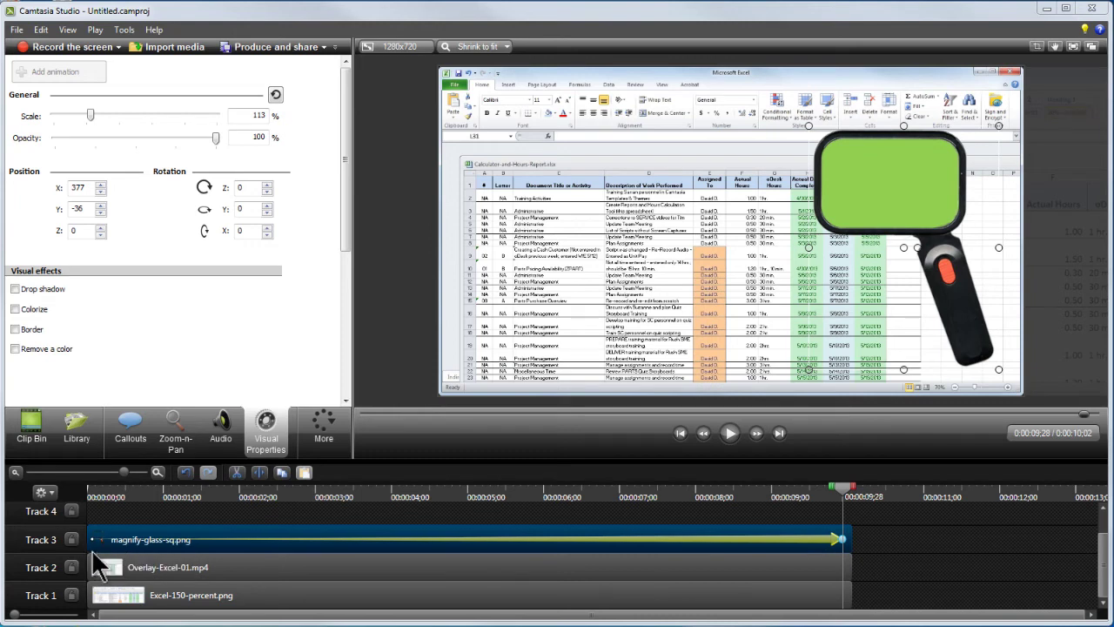
click(709, 496)
drag(690, 499, 93, 493)
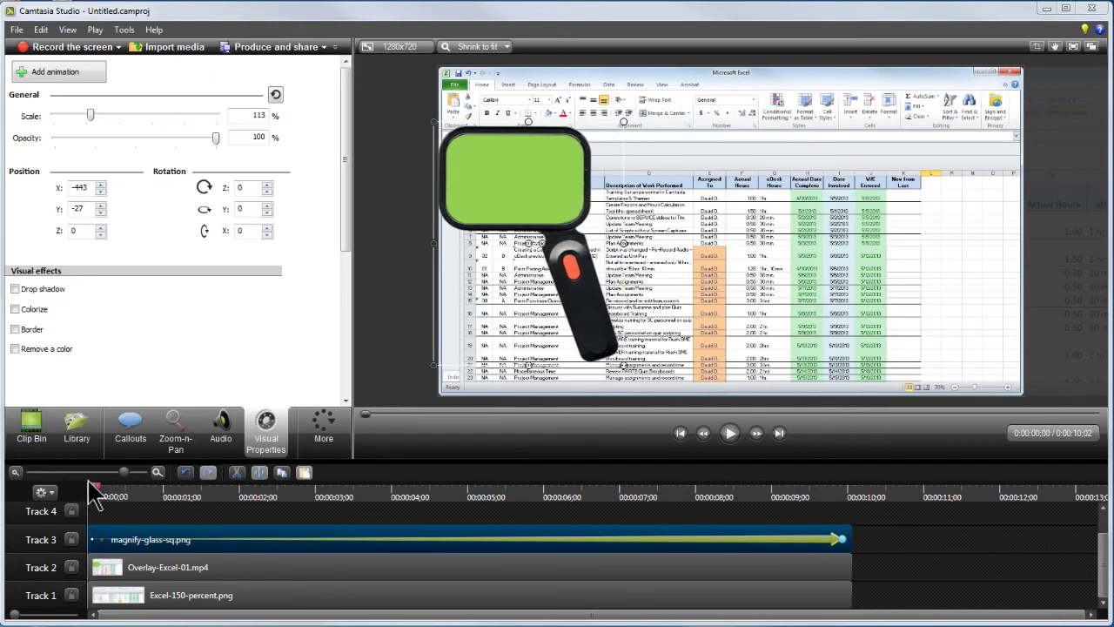
- Remove the green from Overlay-Excel-01.mp4 by eyedropping it in the lens, then select the Track 1 image
click(179, 569)
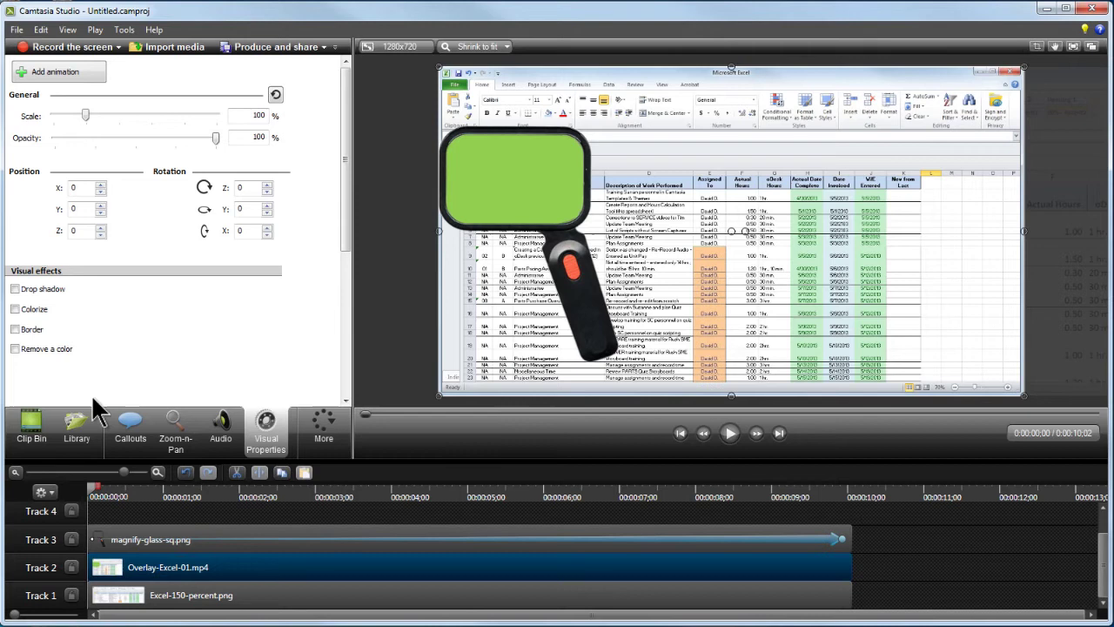
click(14, 349)
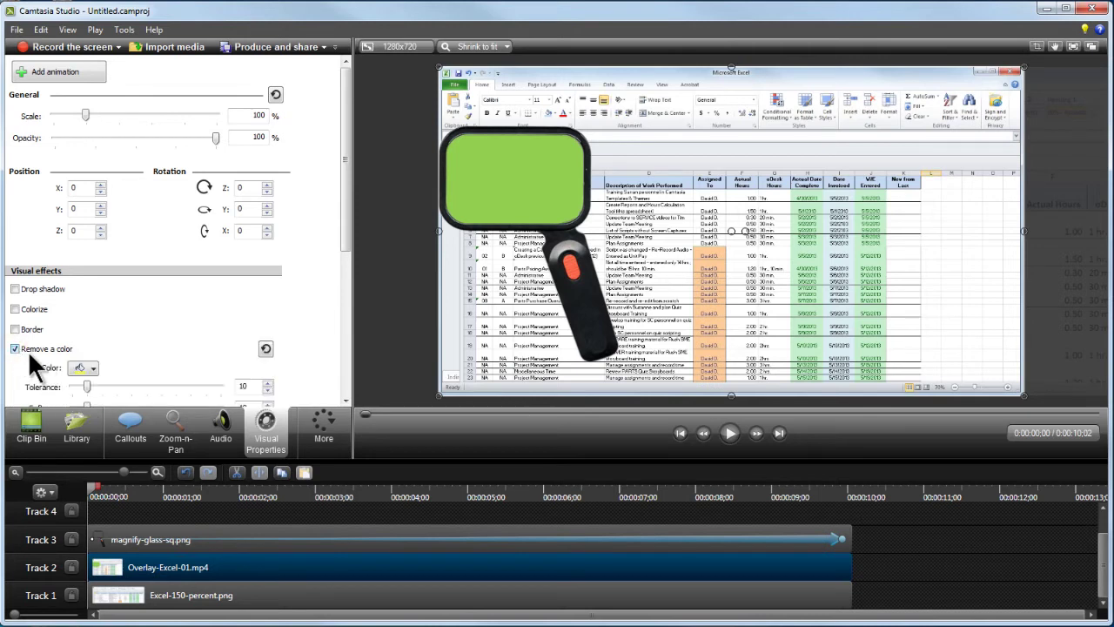
click(92, 369)
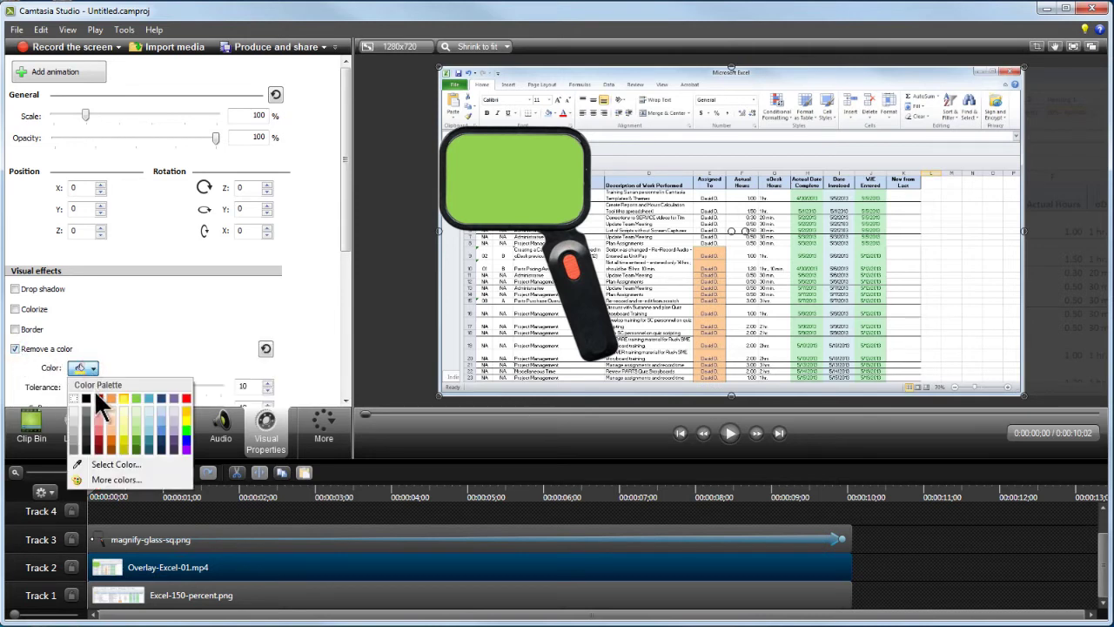
click(103, 465)
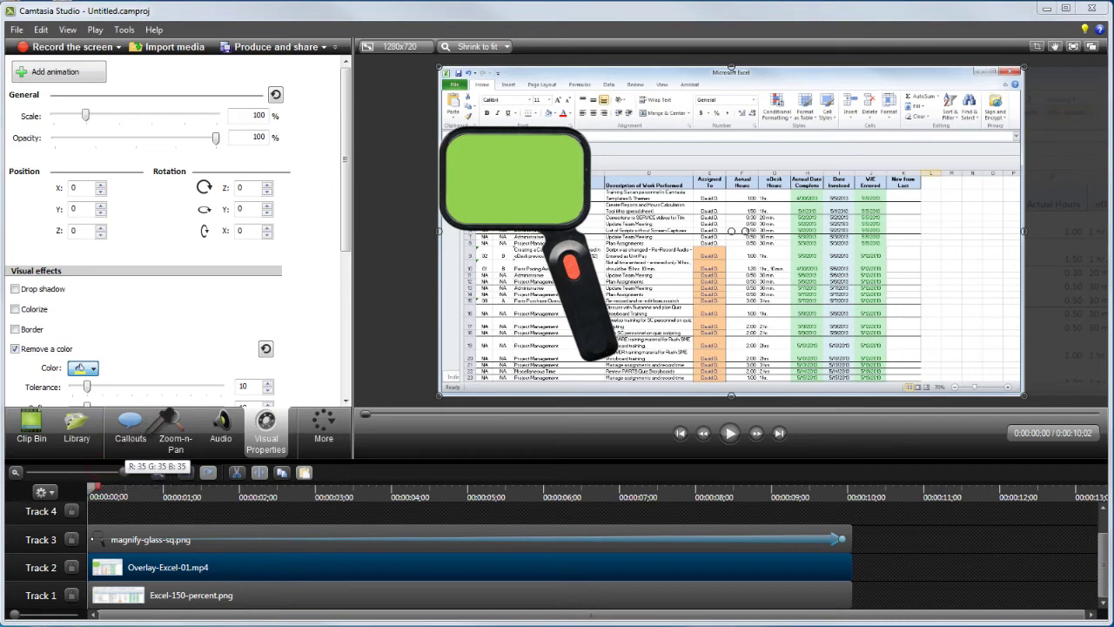
click(506, 189)
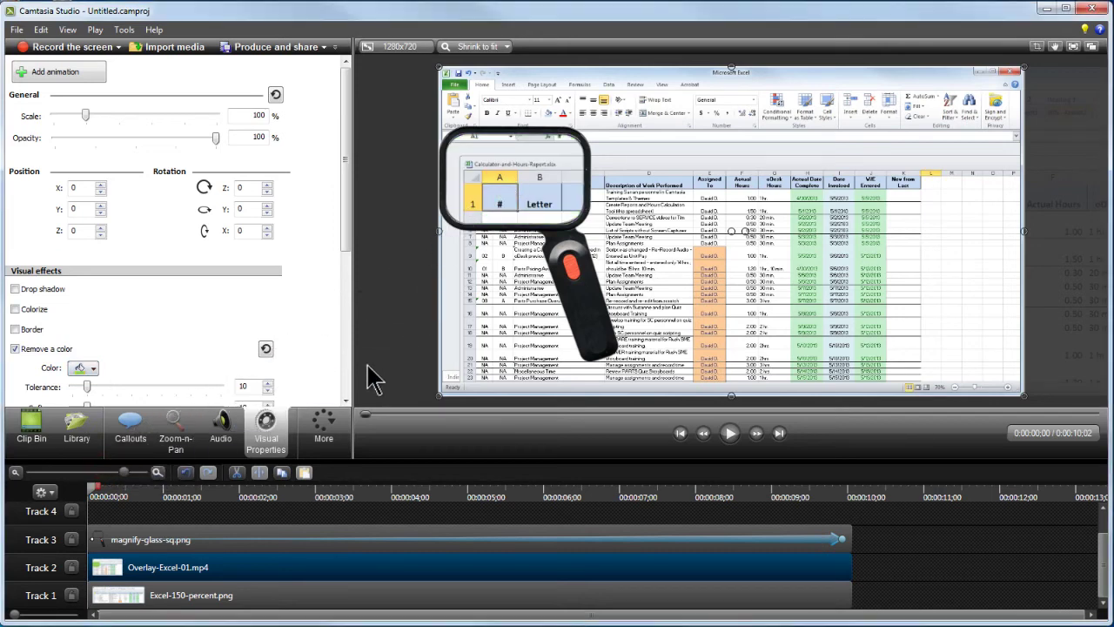
click(249, 594)
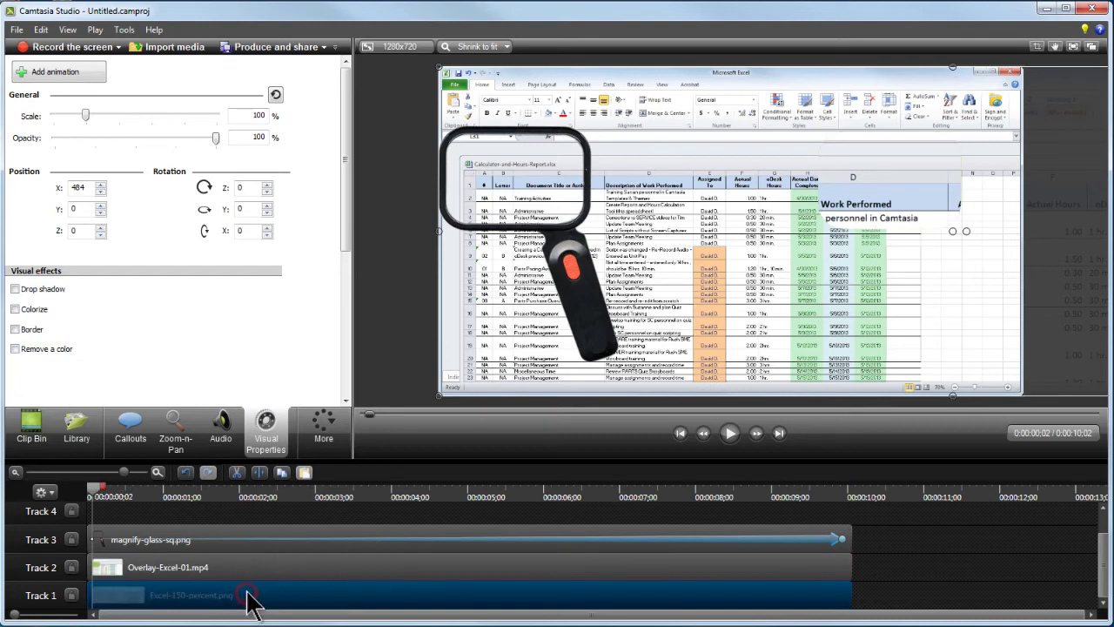
- At 25% preview zoom, add an end-of-clip animation sliding the spreadsheet image left to X -616
click(506, 47)
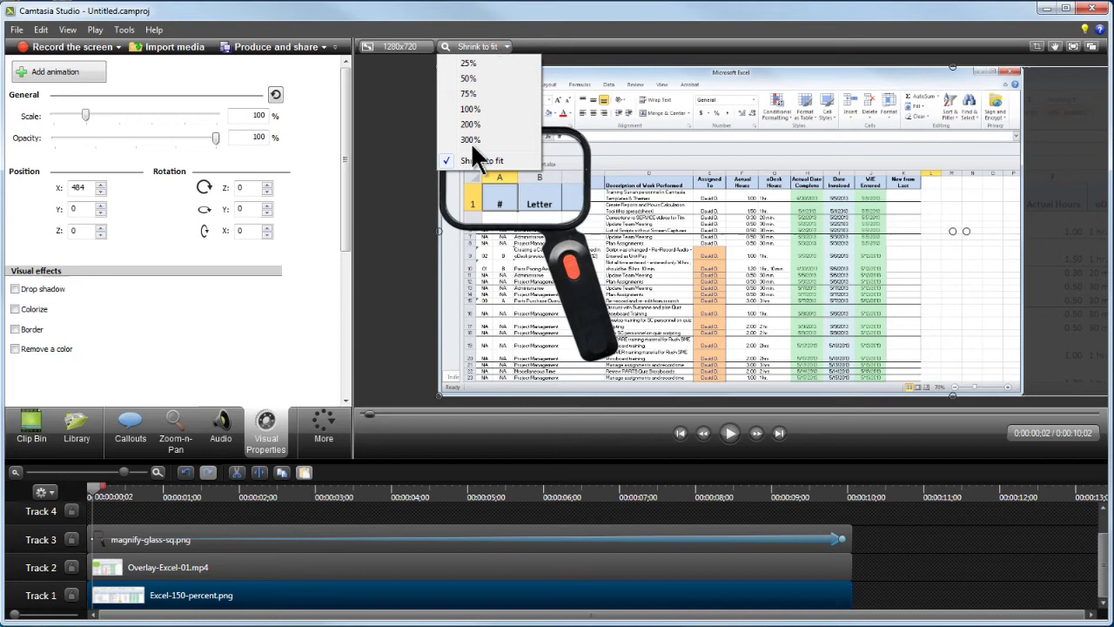
click(467, 65)
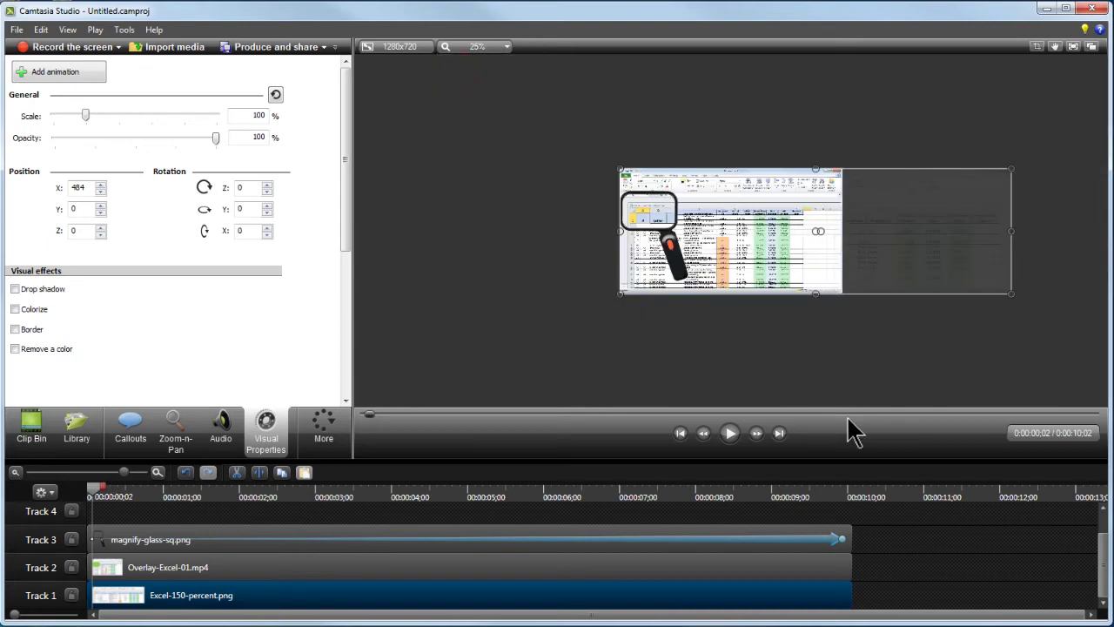
click(842, 492)
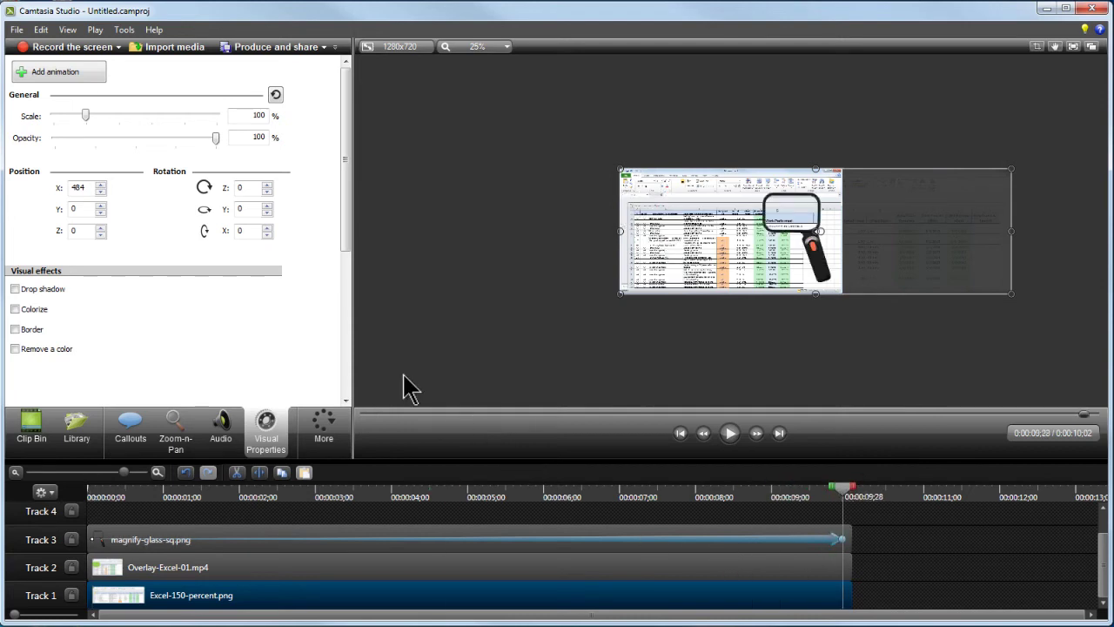
click(60, 73)
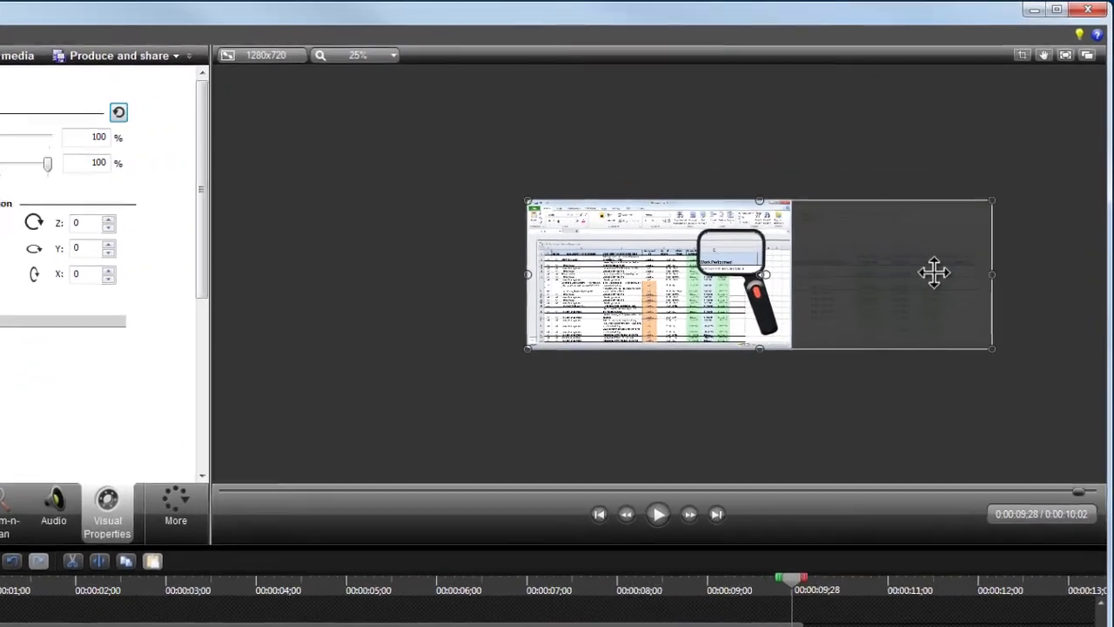
drag(958, 231, 962, 229)
drag(909, 311, 625, 322)
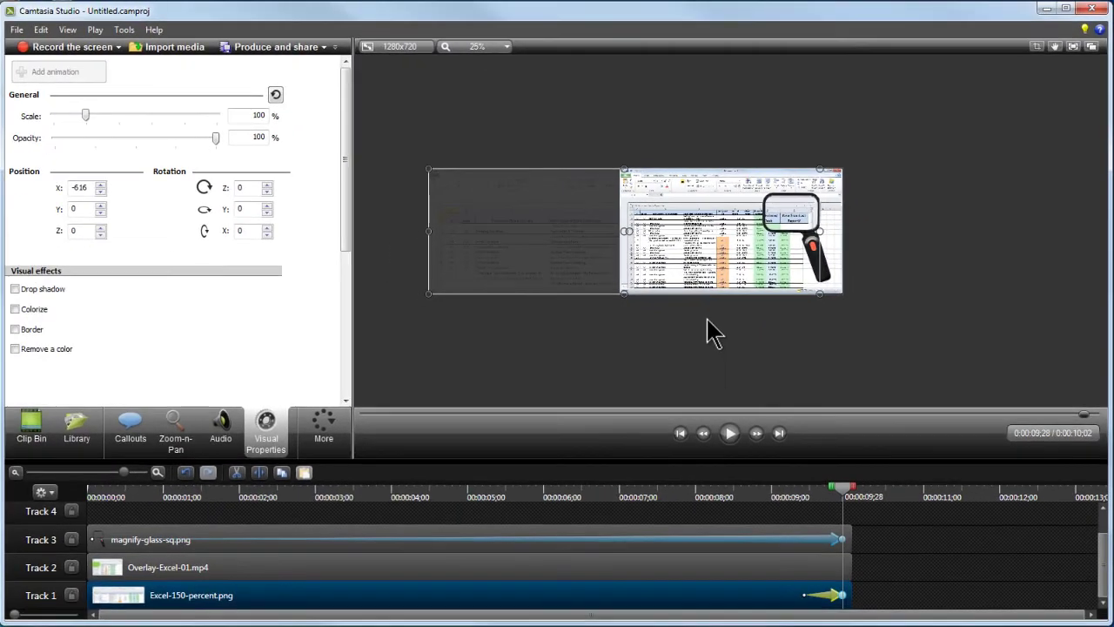
- Stretch the image animation back to the clip start and shrink the preview to fit
drag(805, 596, 94, 601)
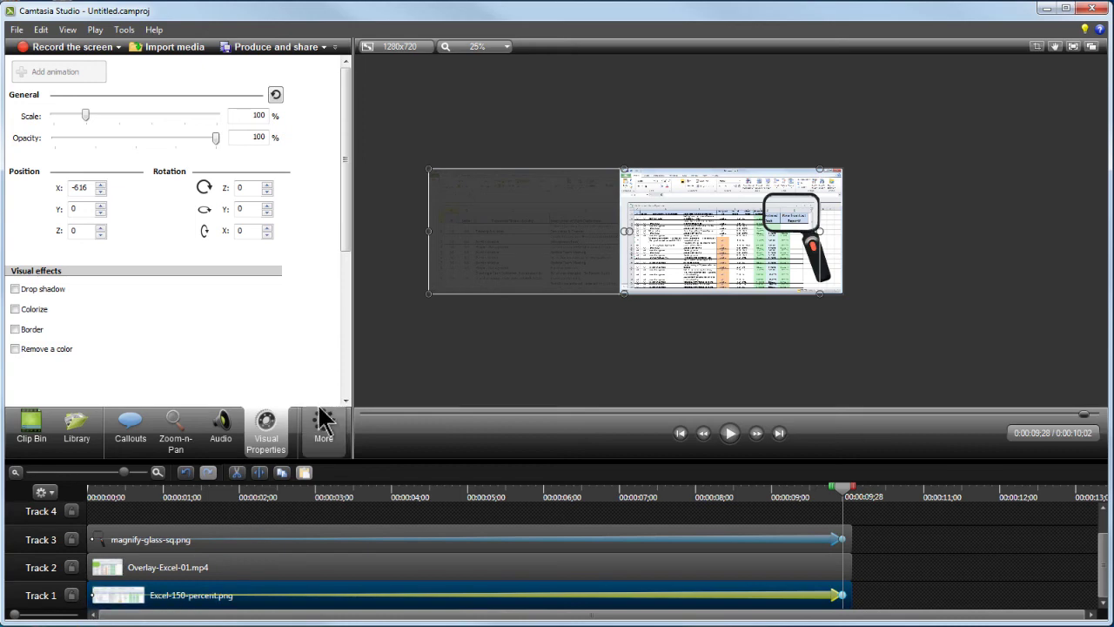
click(505, 45)
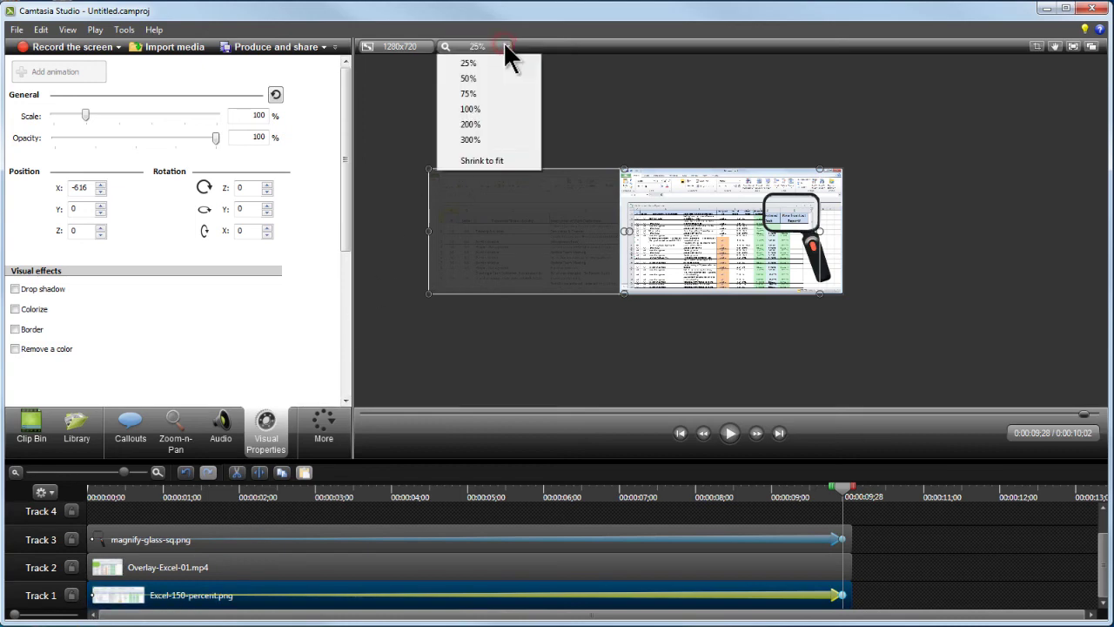
click(493, 161)
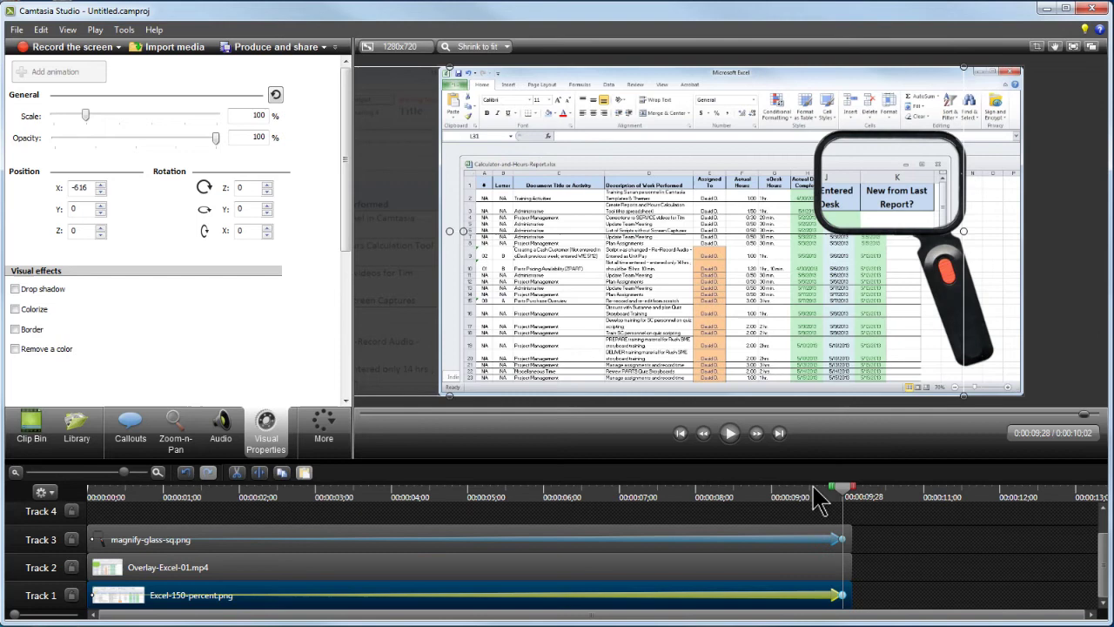
drag(849, 489, 96, 540)
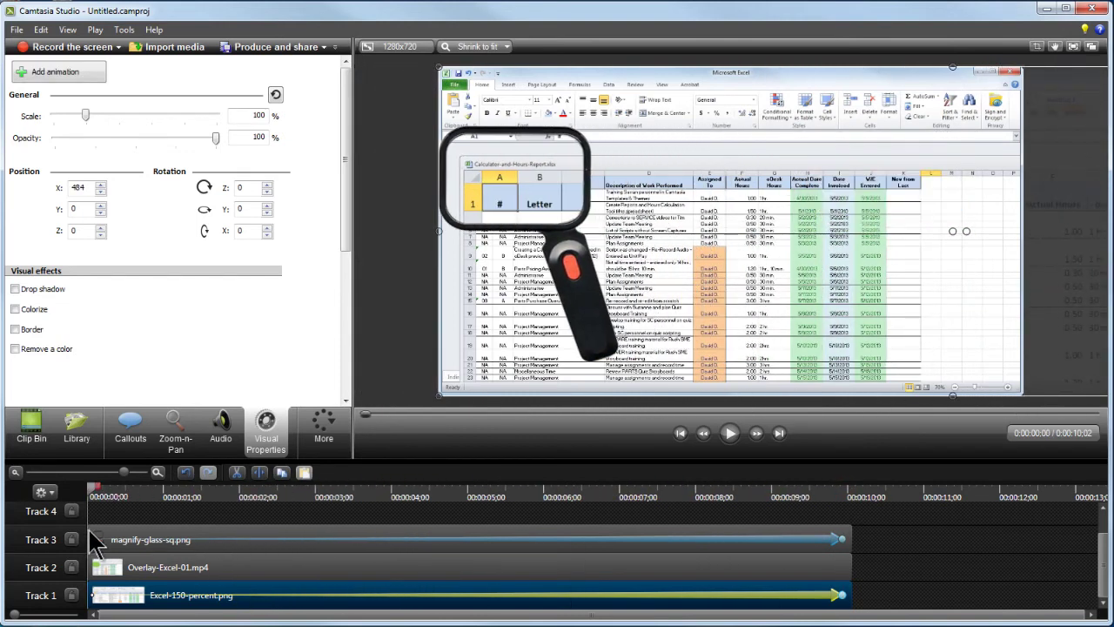
click(733, 434)
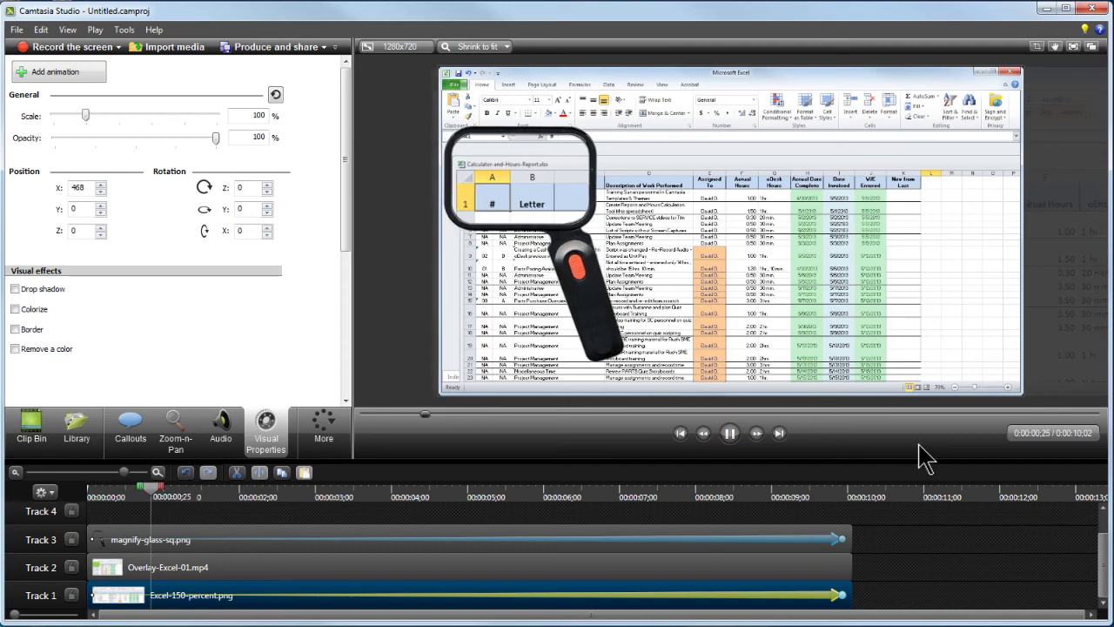